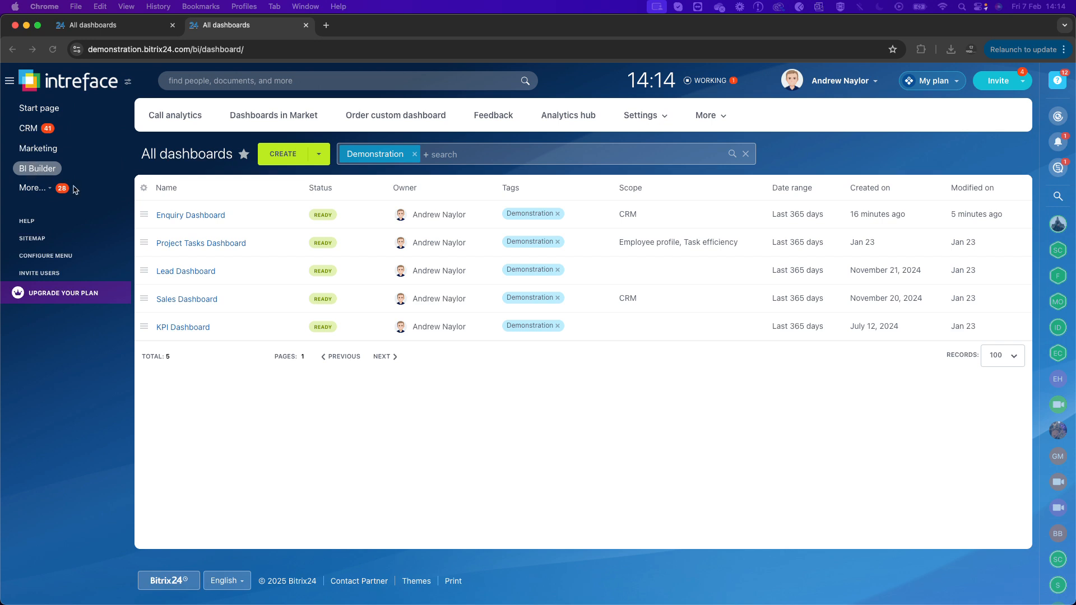
Open the Enquiry Dashboard in the BI Builder editor and bring up the list of datasets
{"action": "left_click", "coordinate": [189, 219]}
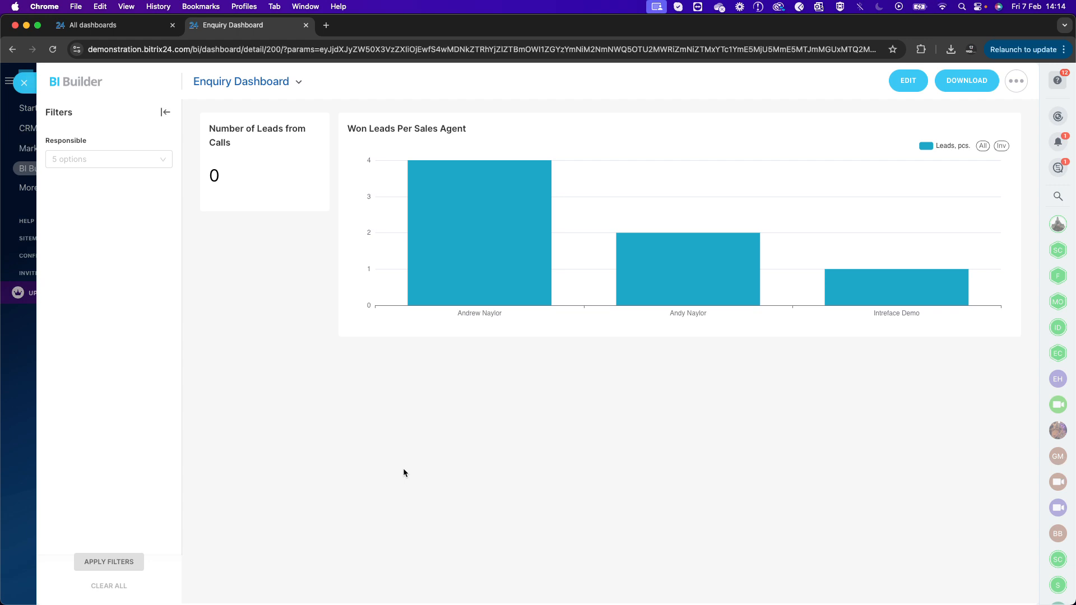
{"action": "left_click", "coordinate": [901, 87]}
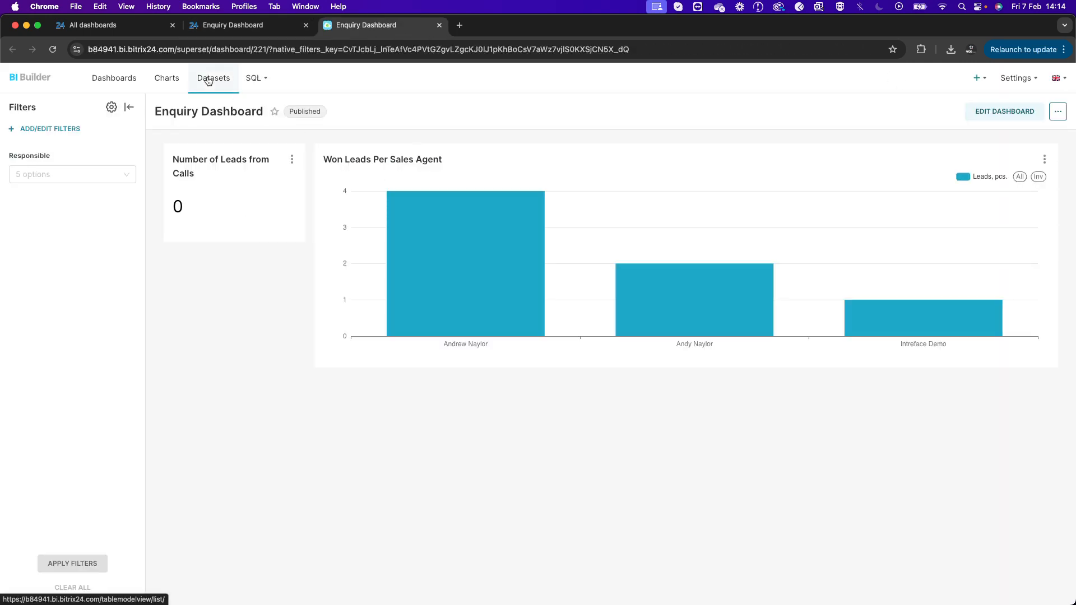
{"action": "left_click", "coordinate": [209, 81]}
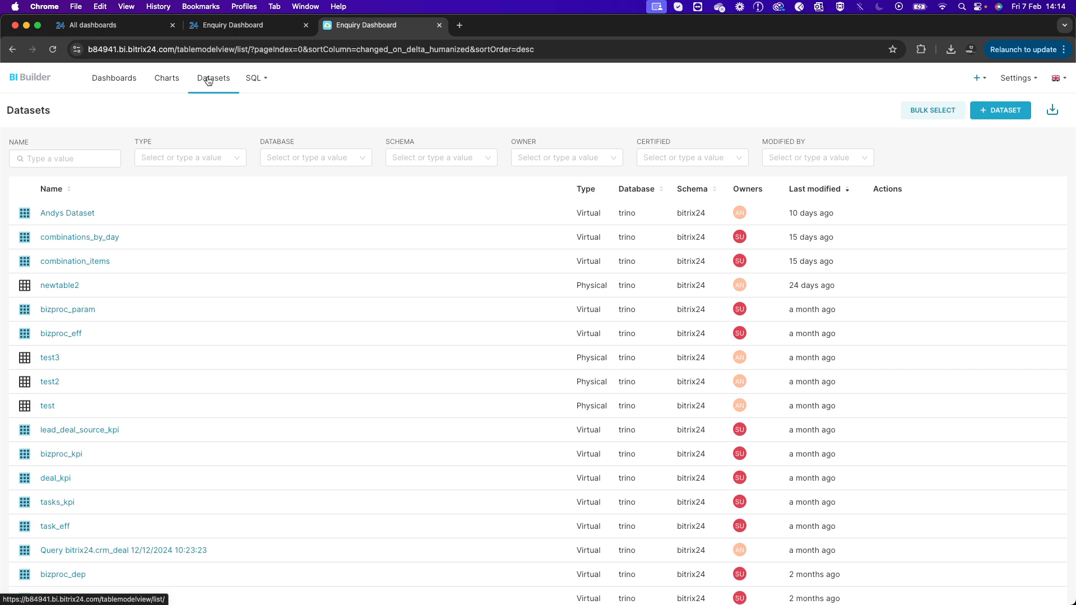
Filter the datasets by the name crm_lead and open the crm_lead dataset
{"action": "left_click", "coordinate": [70, 160]}
{"action": "type", "text": "crm_le"}
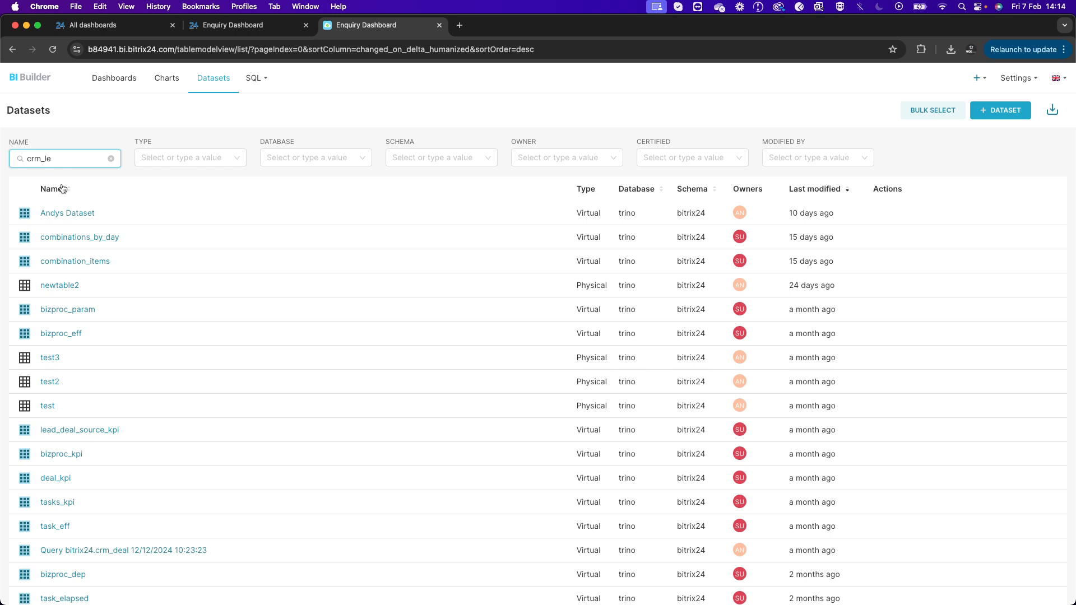
{"action": "type", "text": "ad"}
{"action": "key", "text": "Return"}
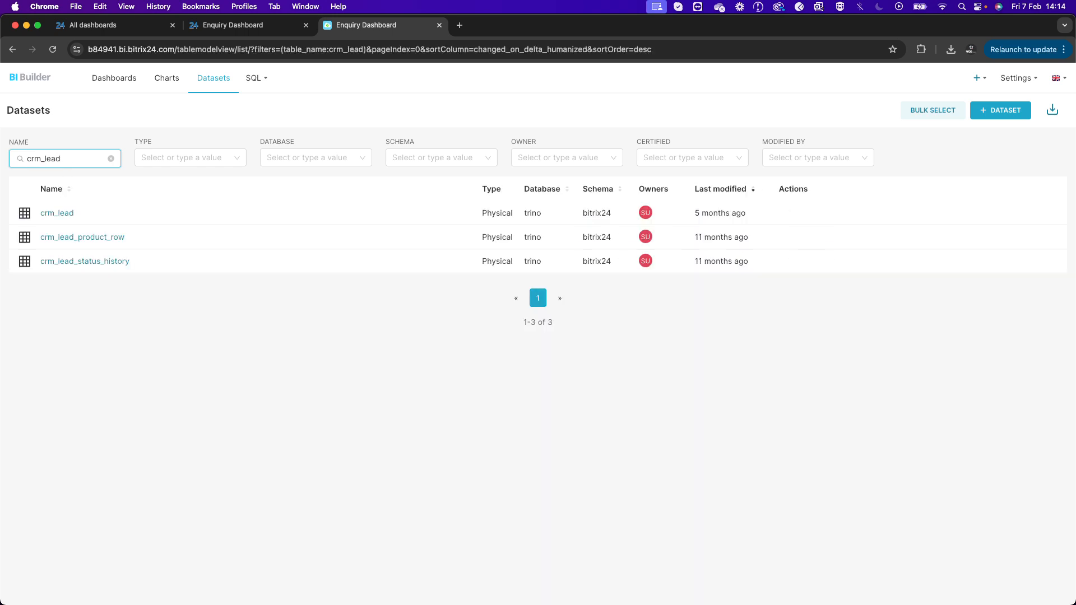
{"action": "left_click", "coordinate": [58, 216]}
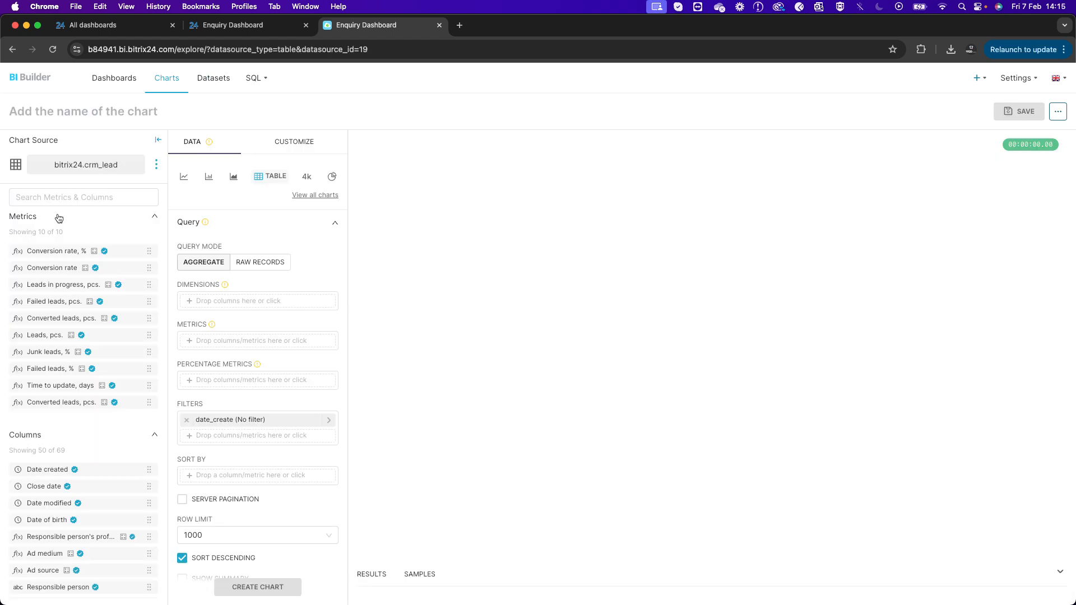
Examine the metrics and the full list of columns available in the crm_lead dataset
{"action": "scroll", "coordinate": [78, 361], "scroll_direction": "down", "scroll_amount": 3}
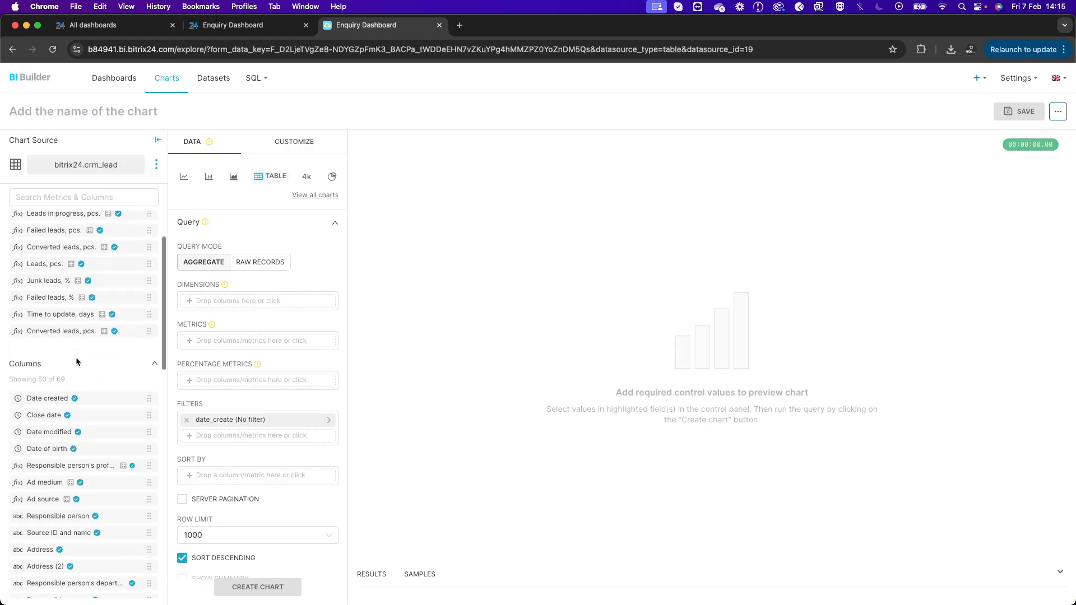
{"action": "scroll", "coordinate": [62, 403], "scroll_direction": "down", "scroll_amount": 3}
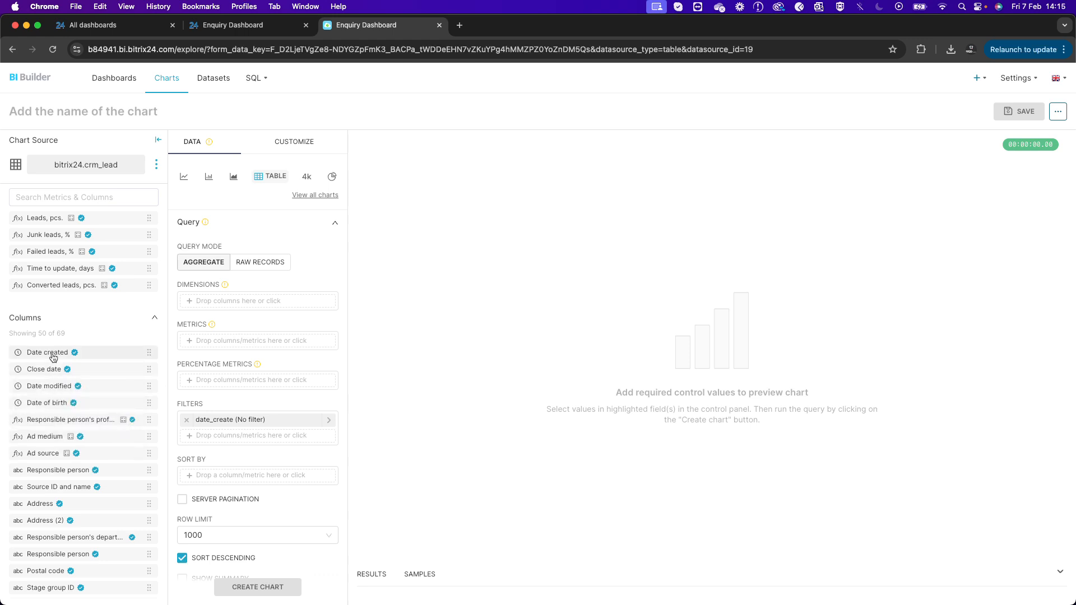
{"action": "scroll", "coordinate": [53, 360], "scroll_direction": "down", "scroll_amount": 6}
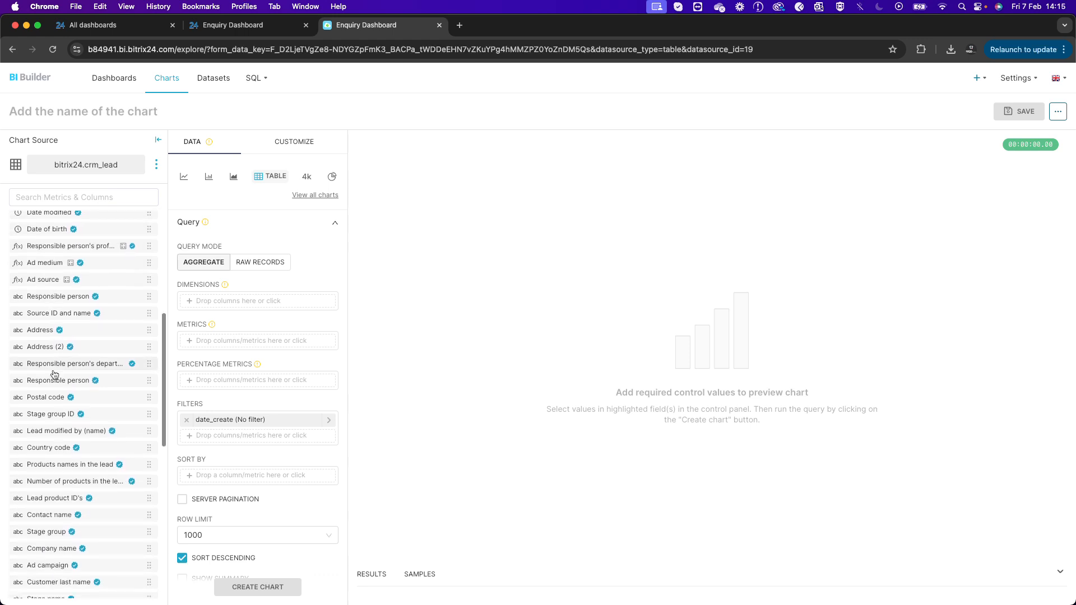
{"action": "scroll", "coordinate": [67, 462], "scroll_direction": "down", "scroll_amount": 6}
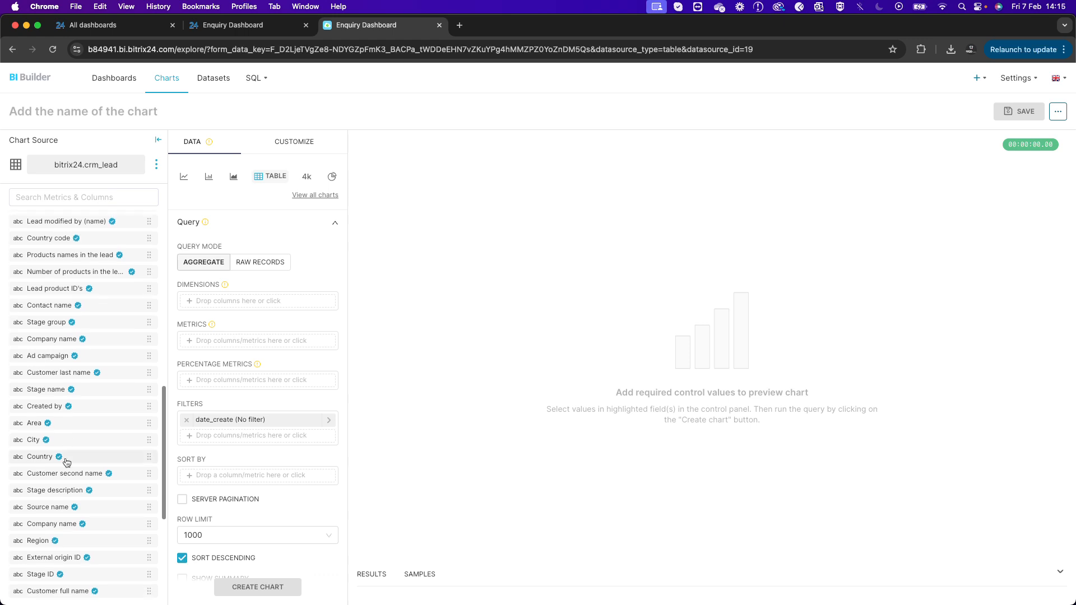
{"action": "scroll", "coordinate": [63, 460], "scroll_direction": "down", "scroll_amount": 3}
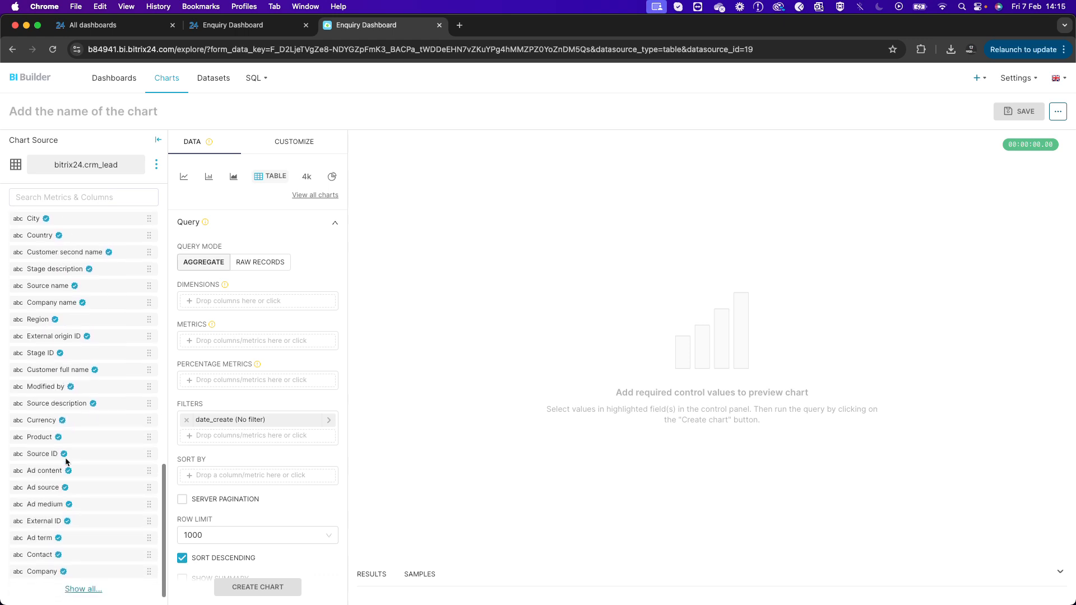
{"action": "left_click", "coordinate": [82, 589]}
{"action": "scroll", "coordinate": [80, 542], "scroll_direction": "down", "scroll_amount": 5}
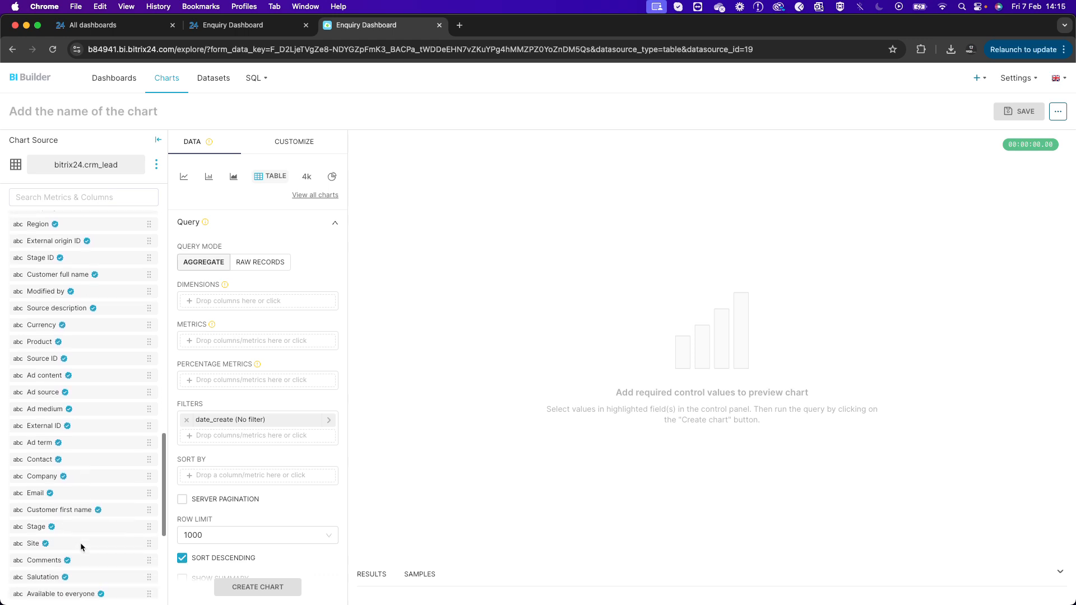
{"action": "scroll", "coordinate": [79, 542], "scroll_direction": "down", "scroll_amount": 4}
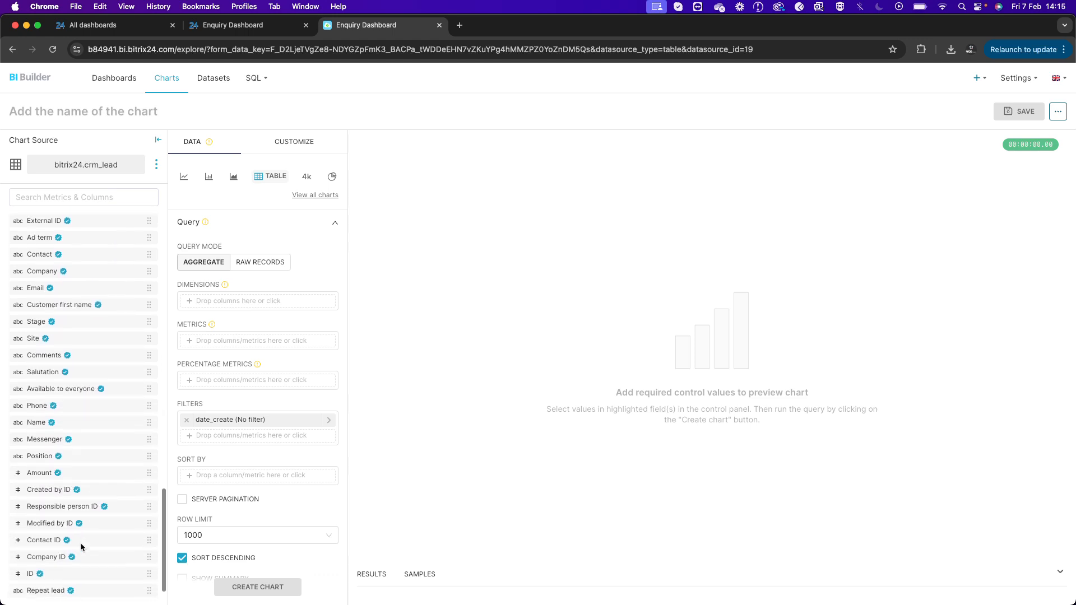
{"action": "scroll", "coordinate": [33, 287], "scroll_direction": "up", "scroll_amount": 15}
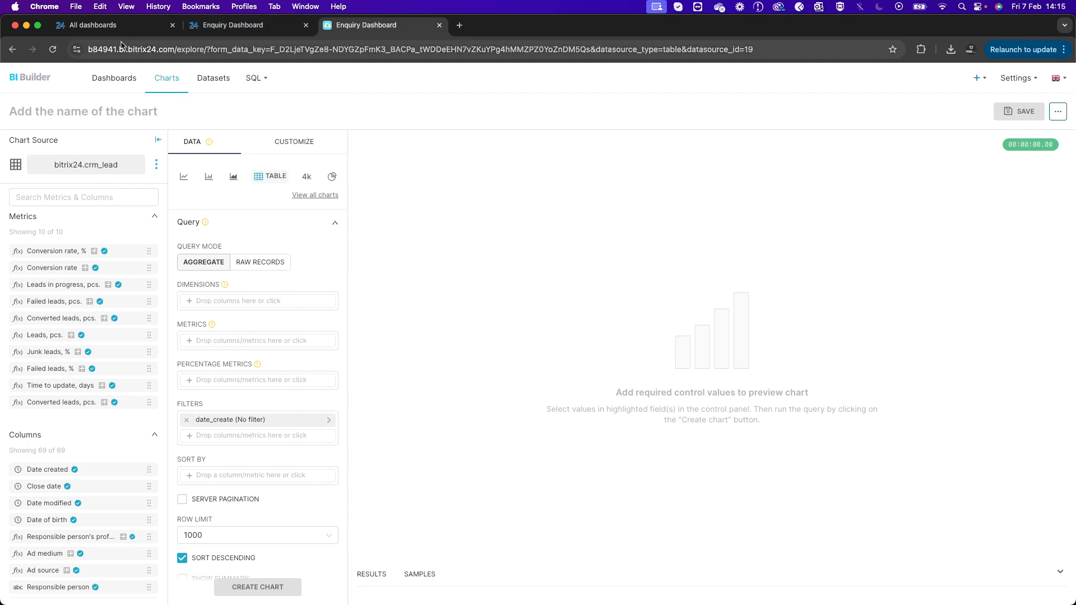
Switch to the CRM leads board and open the lead in the New Lead stage
{"action": "left_click", "coordinate": [98, 24]}
{"action": "left_click", "coordinate": [35, 129]}
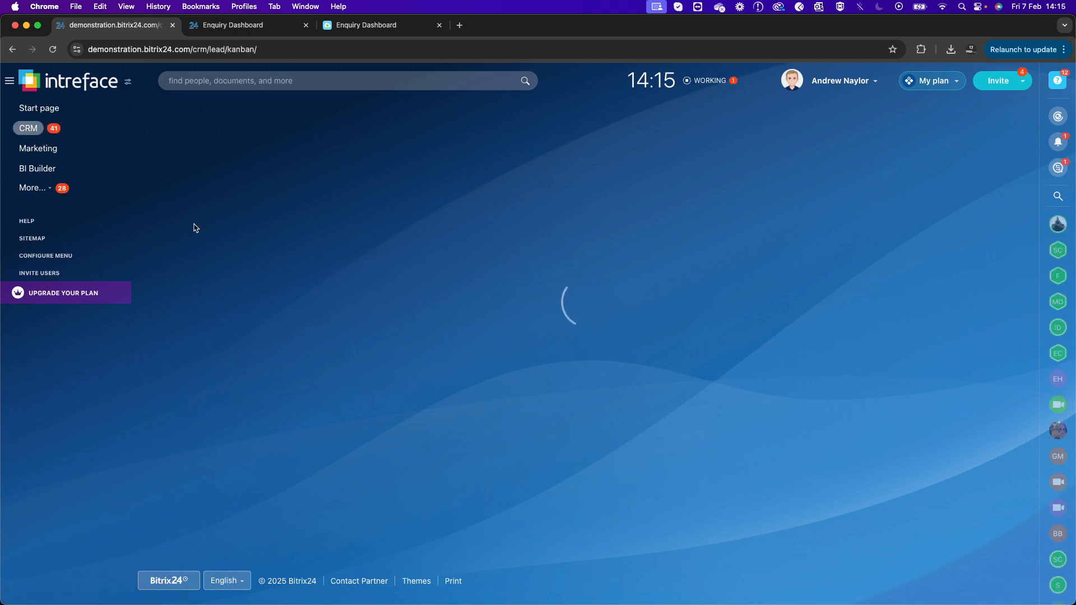
{"action": "left_click", "coordinate": [165, 286]}
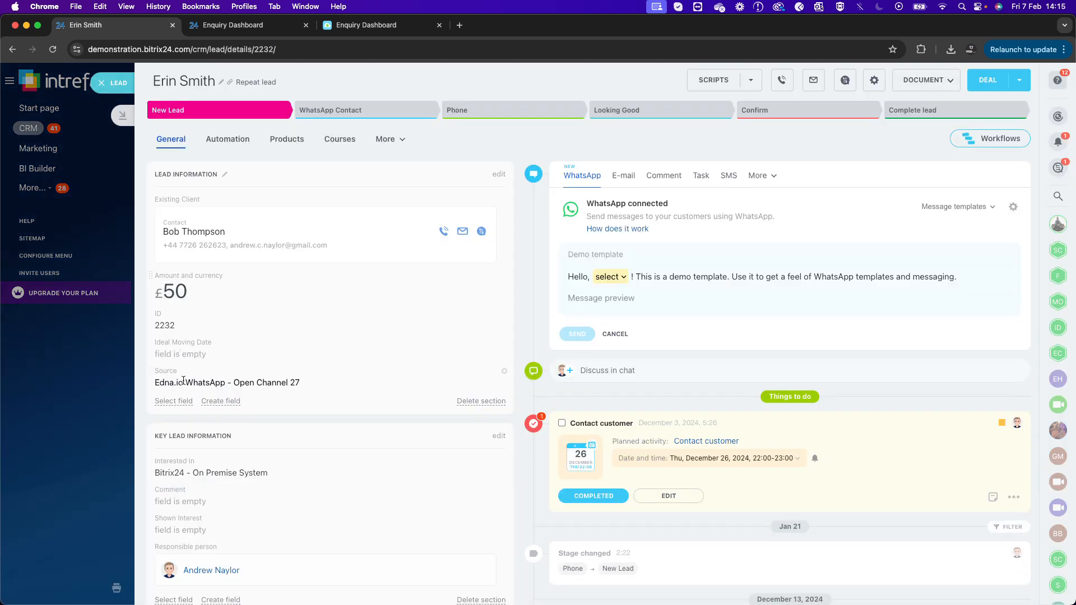
Review the choices of the lead's Interested in field, keep Bitrix24 - On Premise System and save the lead
{"action": "scroll", "coordinate": [202, 392], "scroll_direction": "down", "scroll_amount": 2}
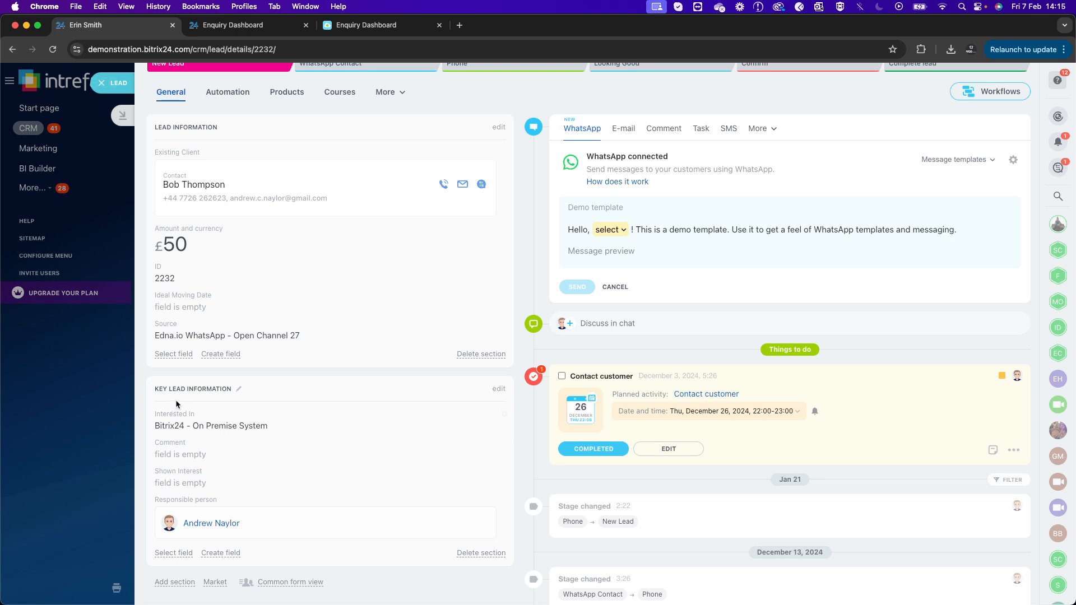
{"action": "left_click", "coordinate": [251, 428]}
{"action": "left_click", "coordinate": [251, 430]}
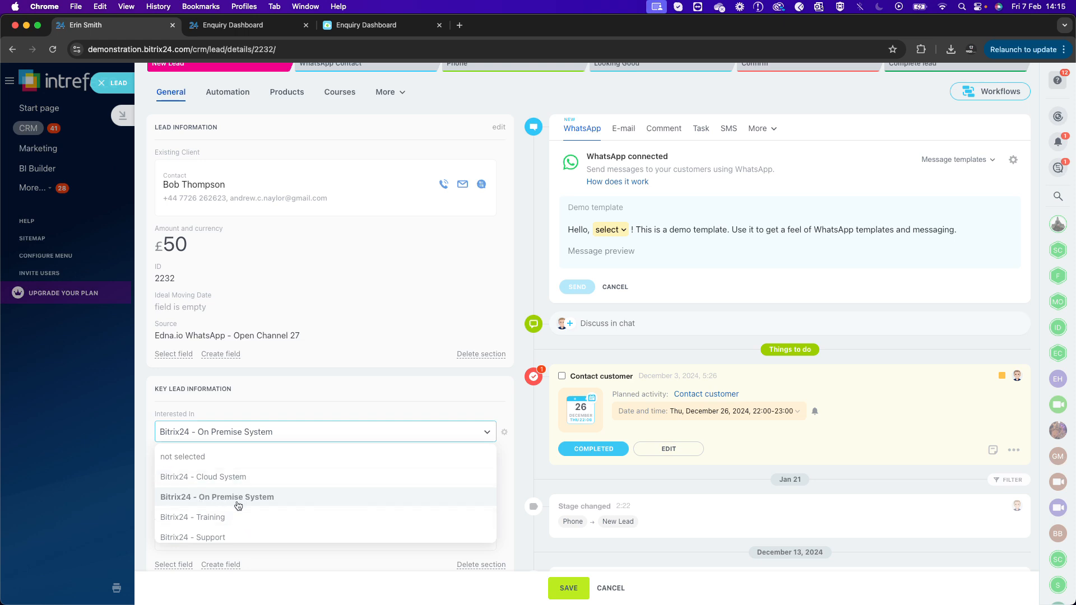
{"action": "left_click", "coordinate": [569, 588]}
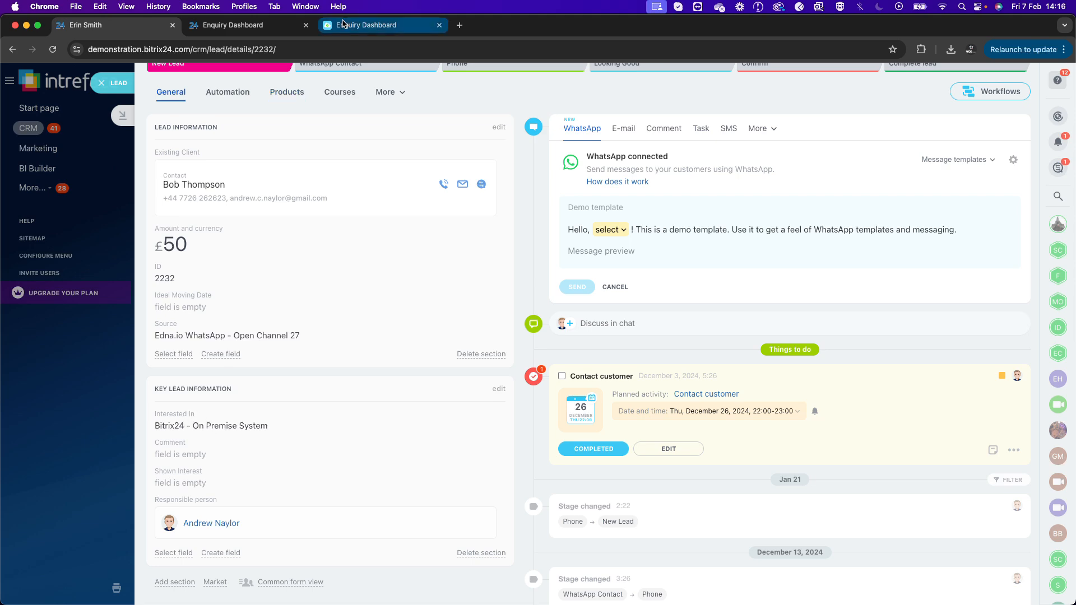
Return to BI Builder, open SQL Lab and remove crm_deal from the table schema selection
{"action": "left_click", "coordinate": [344, 27]}
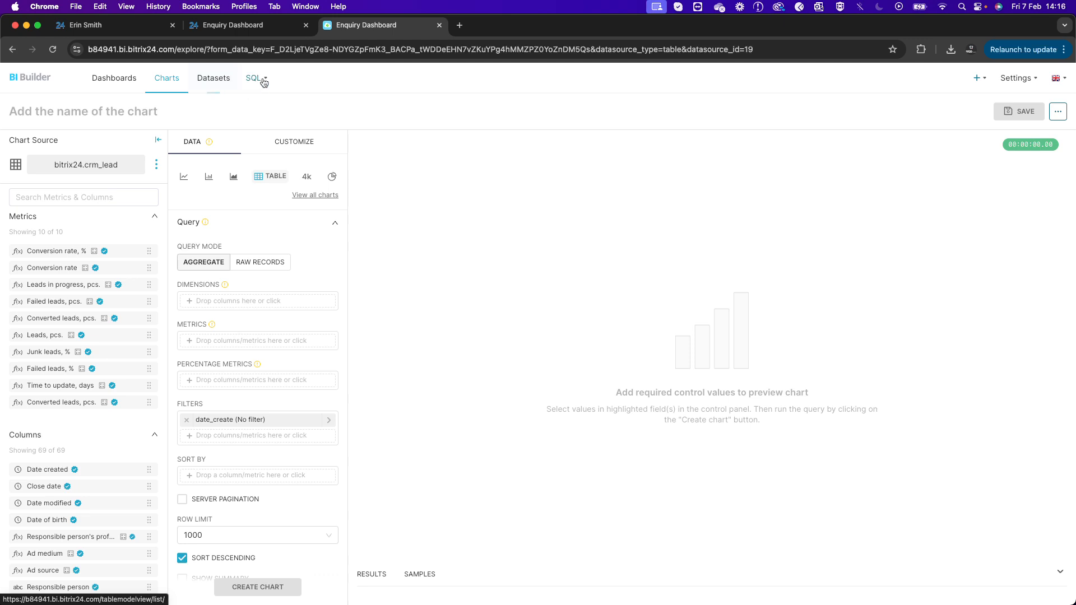
{"action": "mouse_move", "coordinate": [253, 79]}
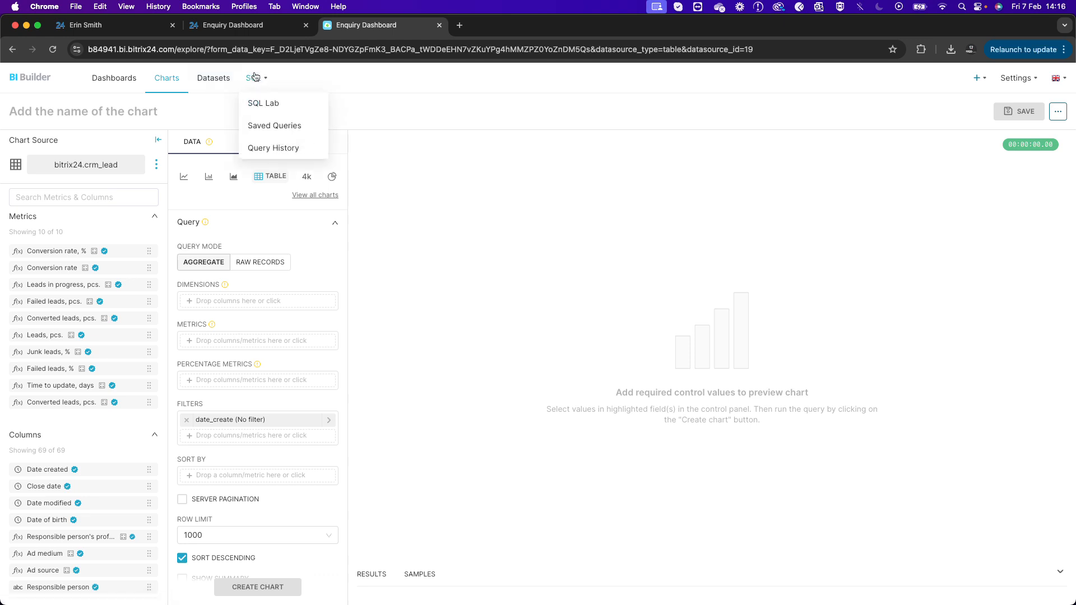
{"action": "left_click", "coordinate": [261, 104]}
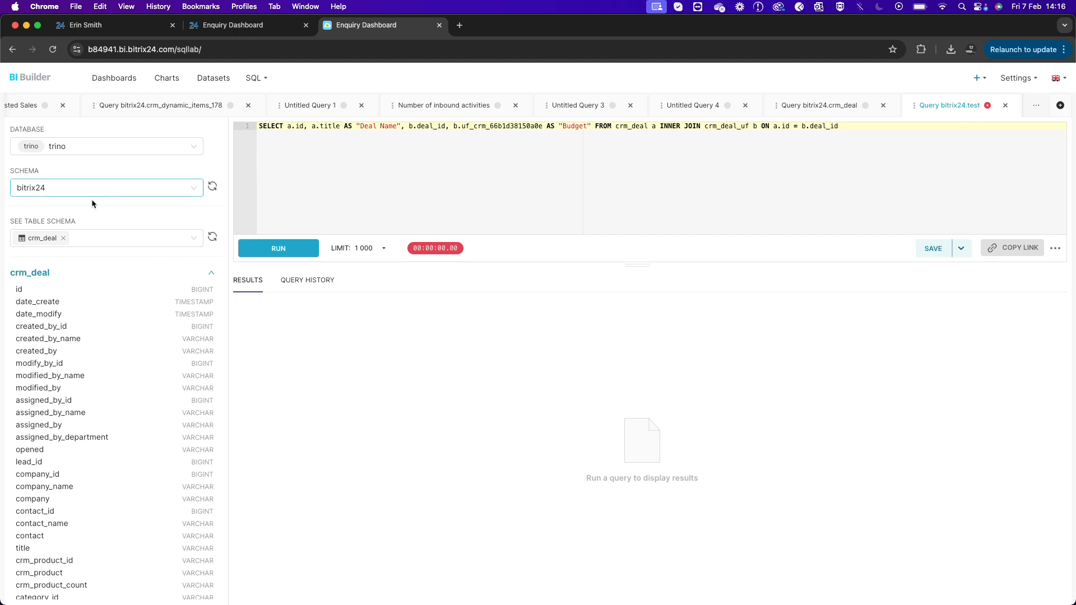
{"action": "left_click", "coordinate": [64, 238]}
Find and select the crm_lead_uf table in the bitrix24 schema and examine the custom field columns in its preview
{"action": "left_click", "coordinate": [57, 239]}
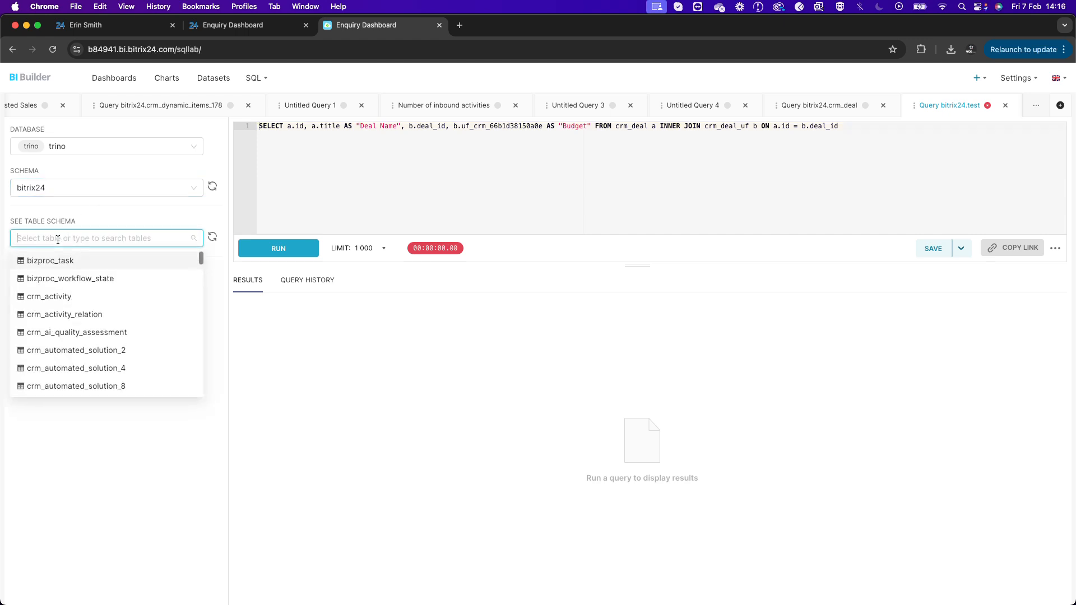
{"action": "scroll", "coordinate": [65, 339], "scroll_direction": "down", "scroll_amount": 8}
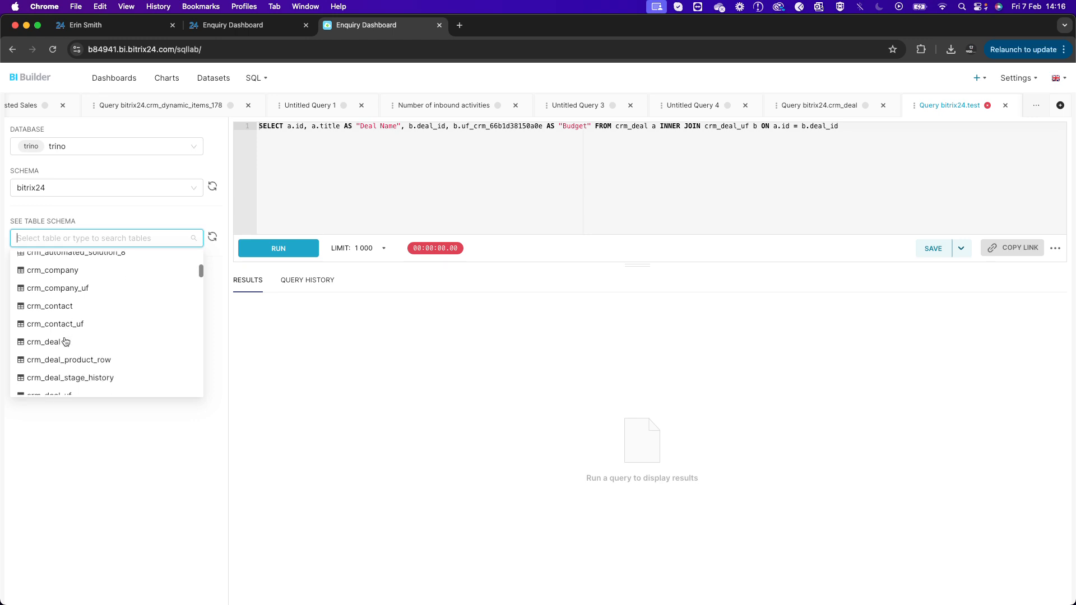
{"action": "scroll", "coordinate": [65, 341], "scroll_direction": "down", "scroll_amount": 6}
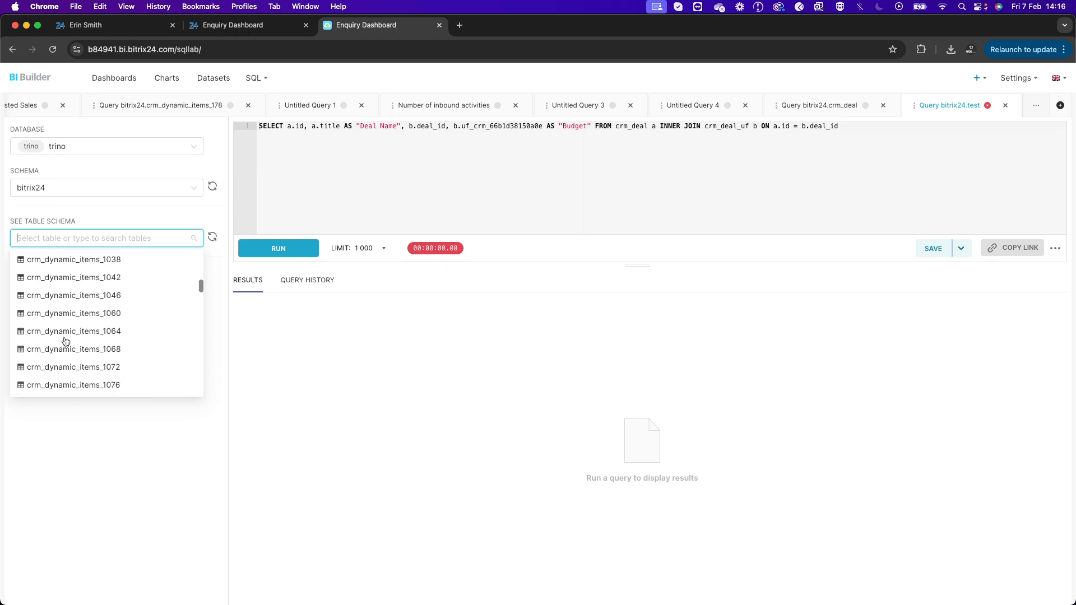
{"action": "scroll", "coordinate": [65, 341], "scroll_direction": "down", "scroll_amount": 10}
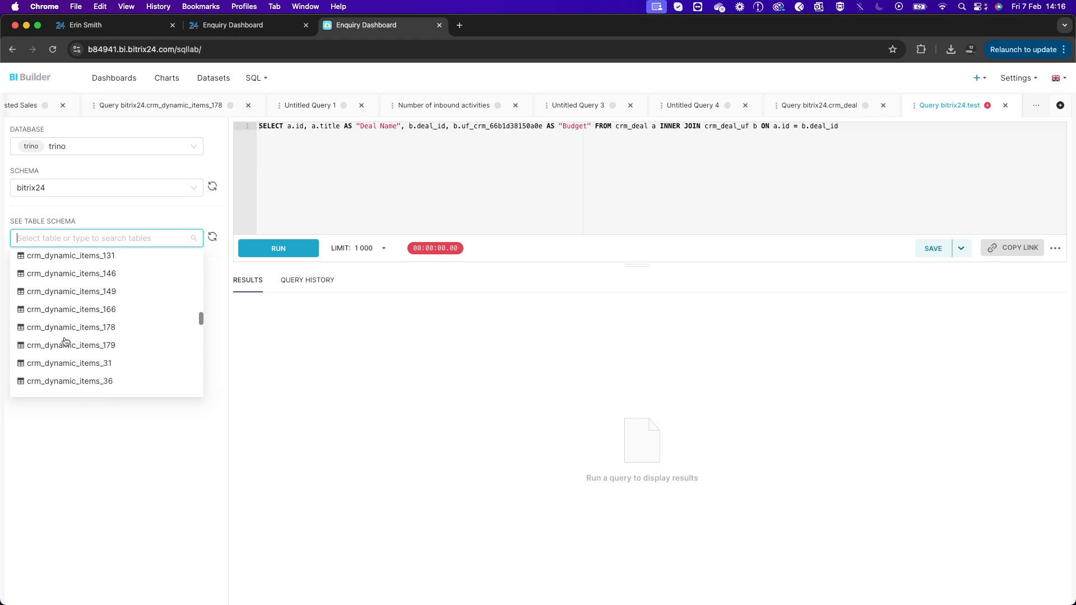
{"action": "left_click", "coordinate": [65, 239]}
{"action": "type", "text": "c"}
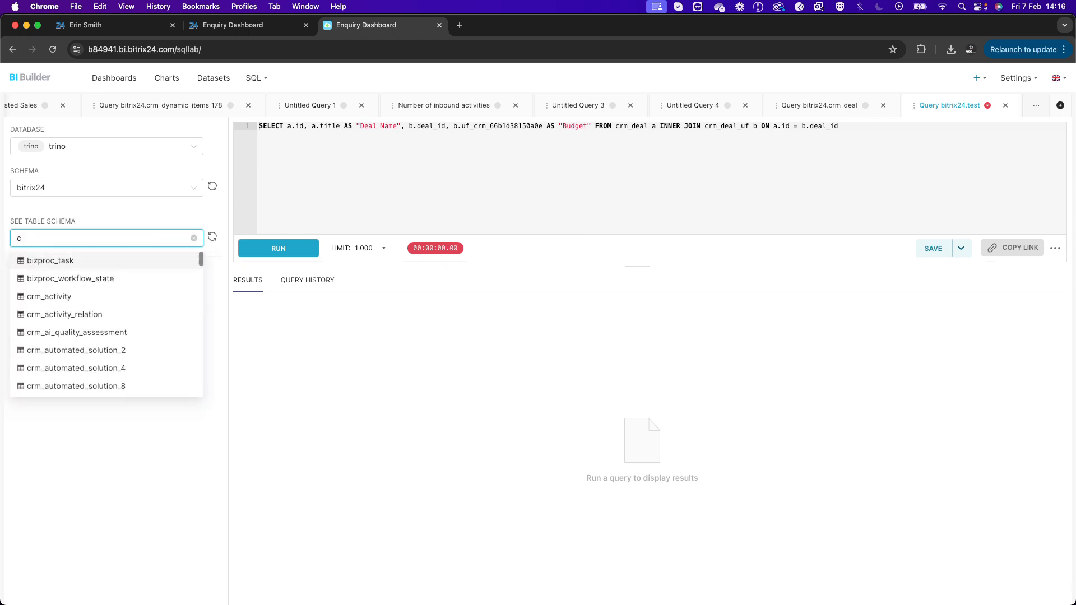
{"action": "type", "text": "rm_lead"}
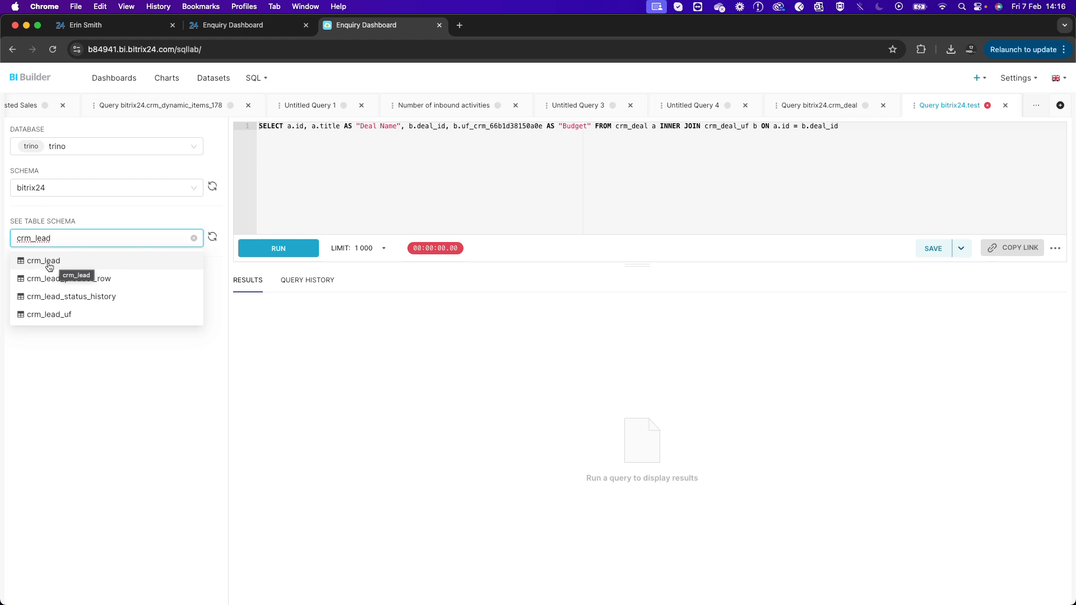
{"action": "left_click", "coordinate": [70, 319]}
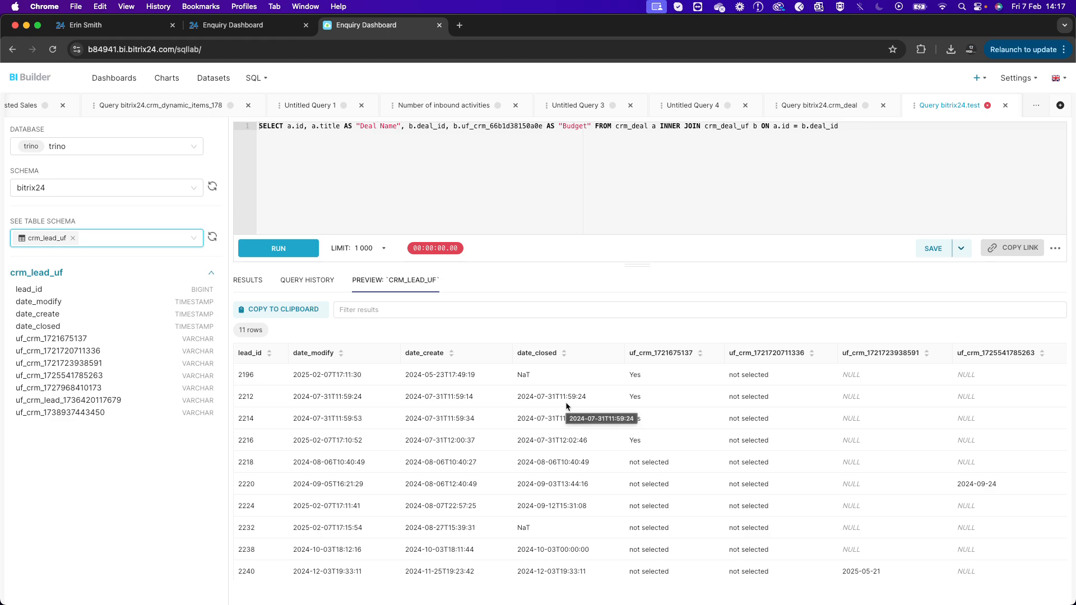
{"action": "scroll", "coordinate": [673, 413], "scroll_direction": "right", "scroll_amount": 5}
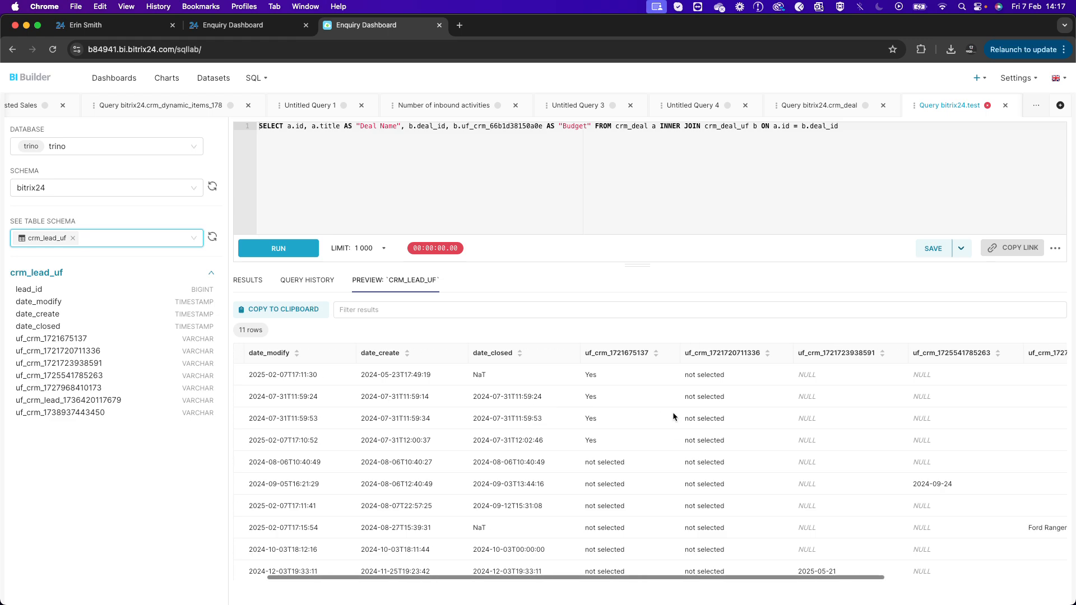
{"action": "scroll", "coordinate": [673, 414], "scroll_direction": "right", "scroll_amount": 5}
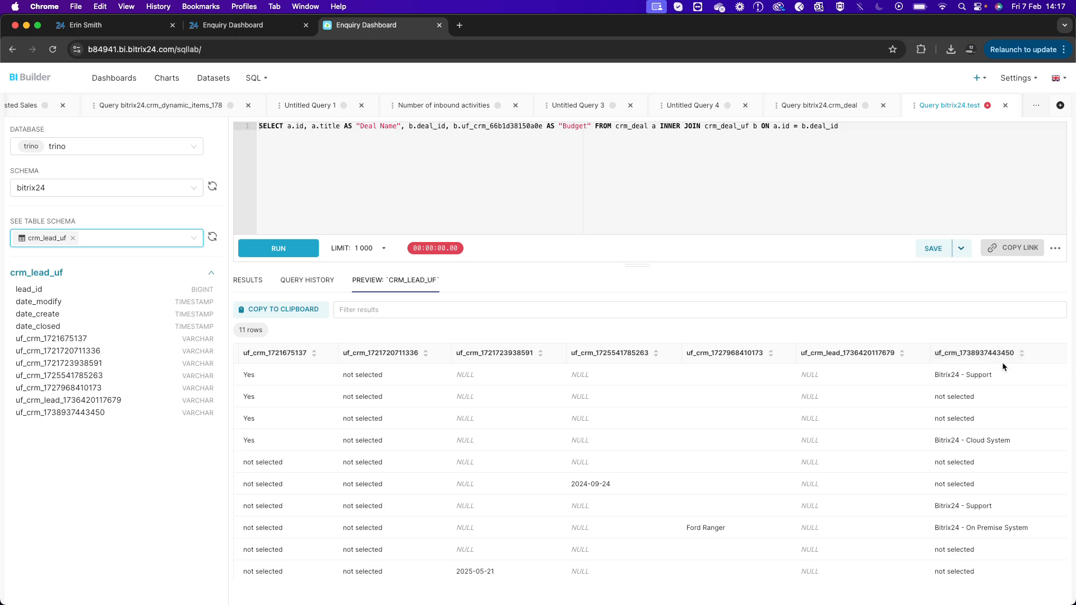
{"action": "scroll", "coordinate": [976, 421], "scroll_direction": "down", "scroll_amount": 1}
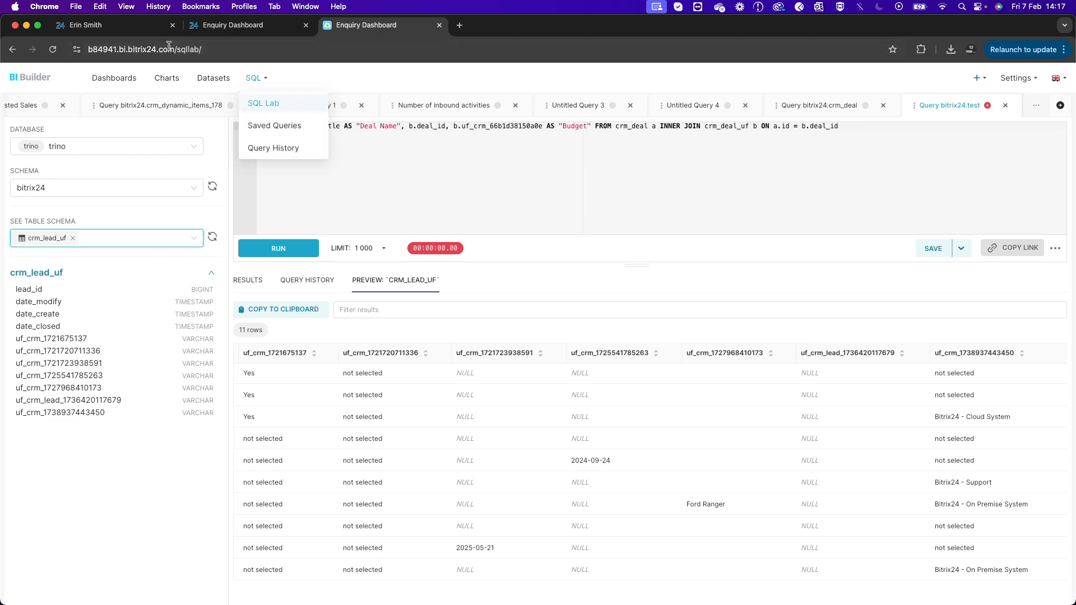
Switch to the CRM leads board and open the CRM settings
{"action": "left_click", "coordinate": [112, 24]}
{"action": "left_click", "coordinate": [103, 85]}
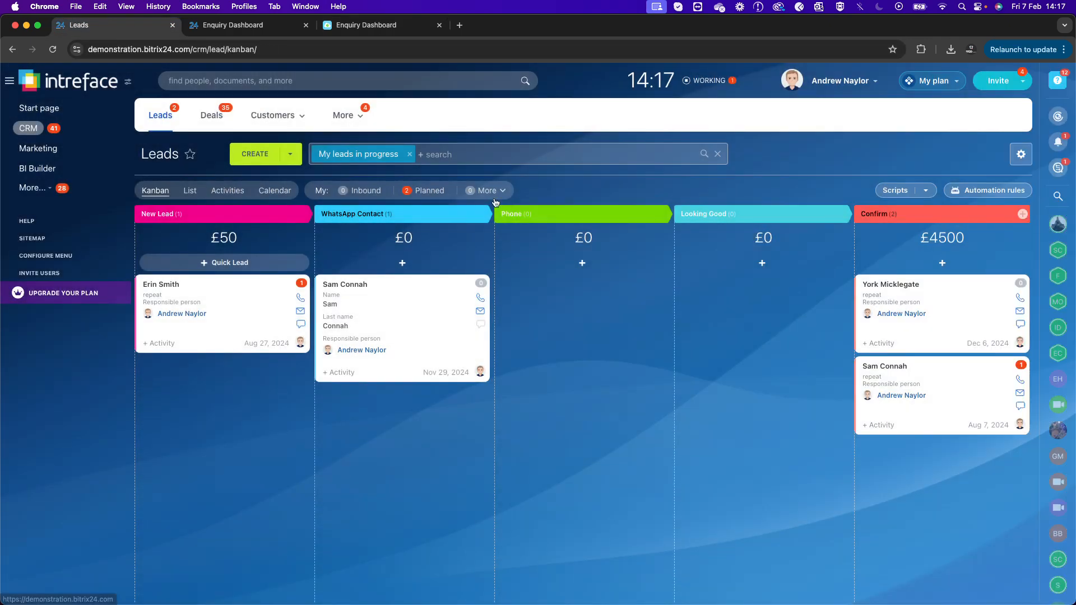
{"action": "left_click", "coordinate": [344, 114]}
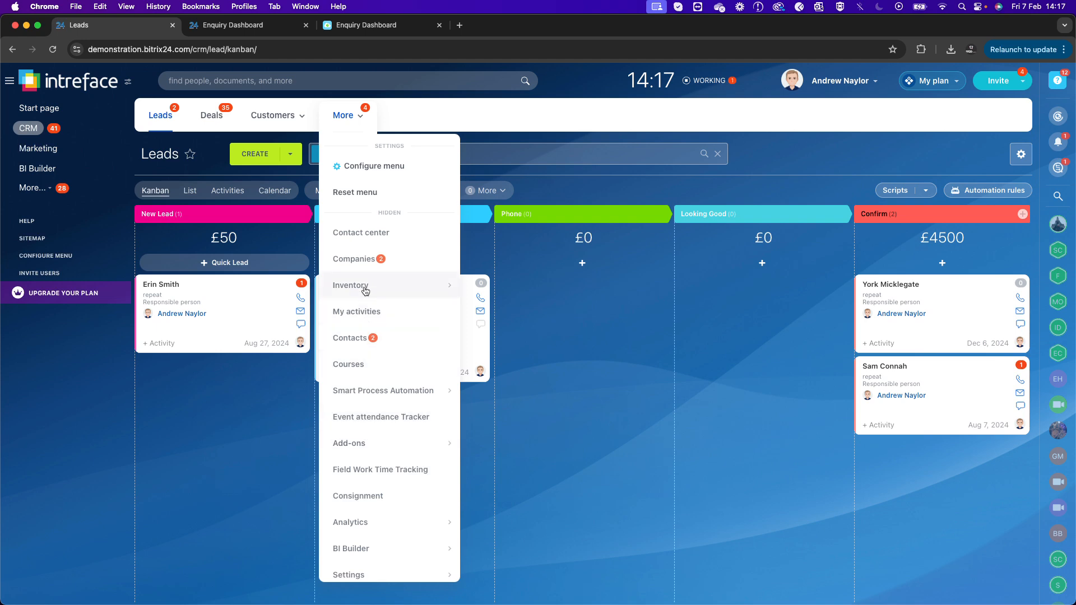
{"action": "scroll", "coordinate": [365, 284], "scroll_direction": "down", "scroll_amount": 2}
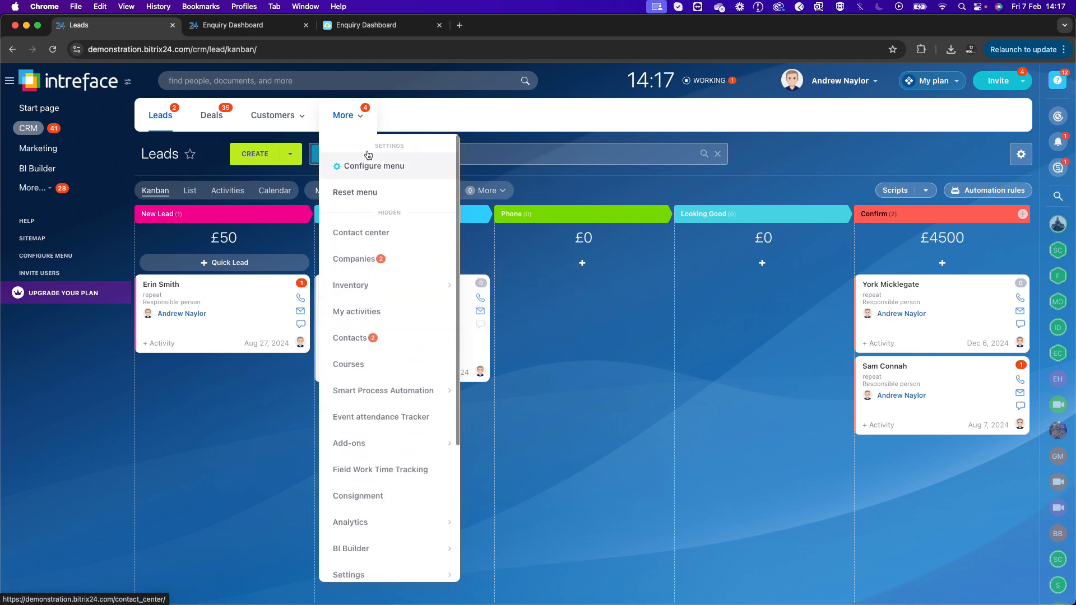
{"action": "scroll", "coordinate": [364, 269], "scroll_direction": "down", "scroll_amount": 5}
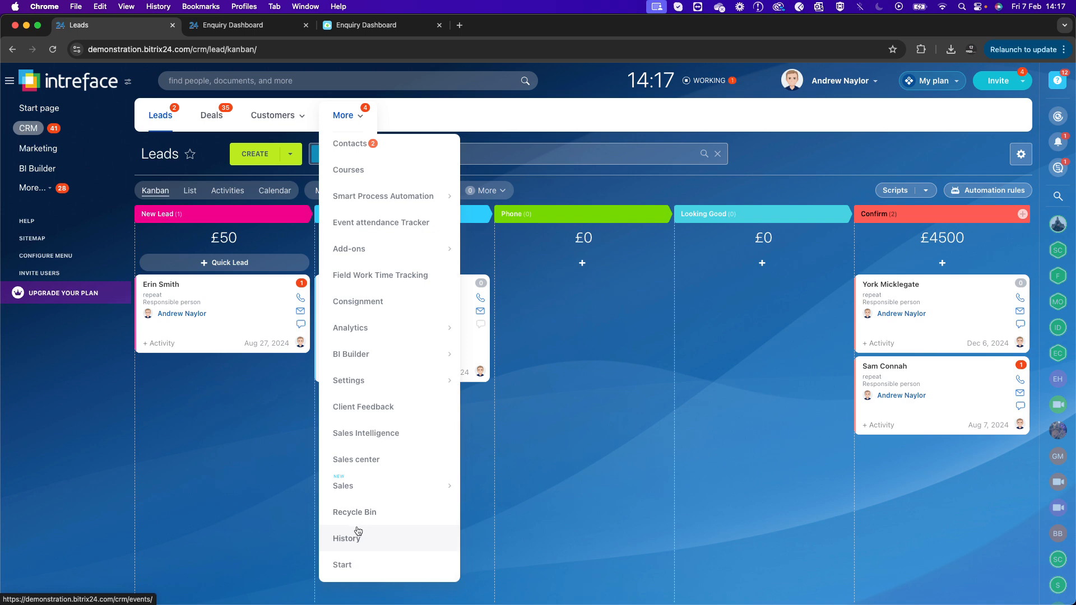
{"action": "mouse_move", "coordinate": [359, 380]}
{"action": "left_click", "coordinate": [506, 384]}
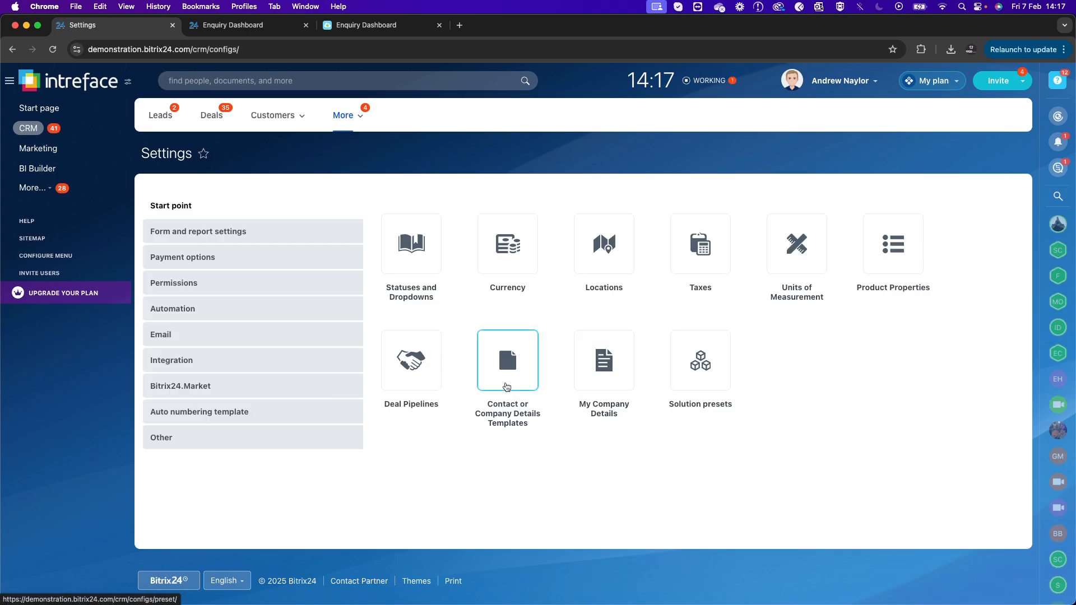
Open the custom fields for leads and view the parameters of the Interested In field
{"action": "left_click", "coordinate": [270, 234]}
{"action": "left_click", "coordinate": [415, 255]}
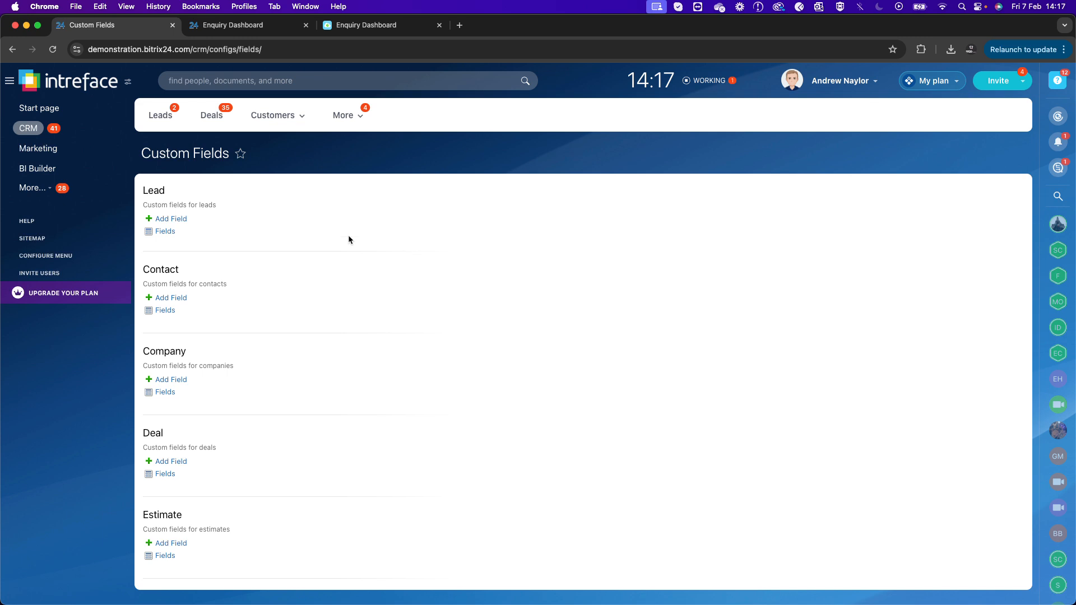
{"action": "left_click", "coordinate": [166, 232]}
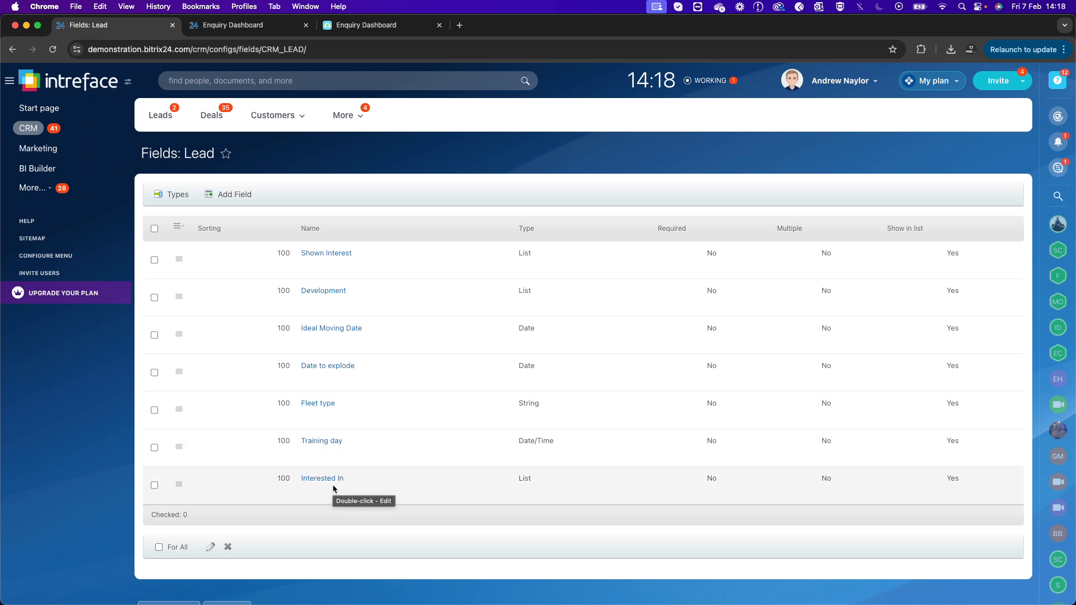
{"action": "left_click", "coordinate": [314, 479]}
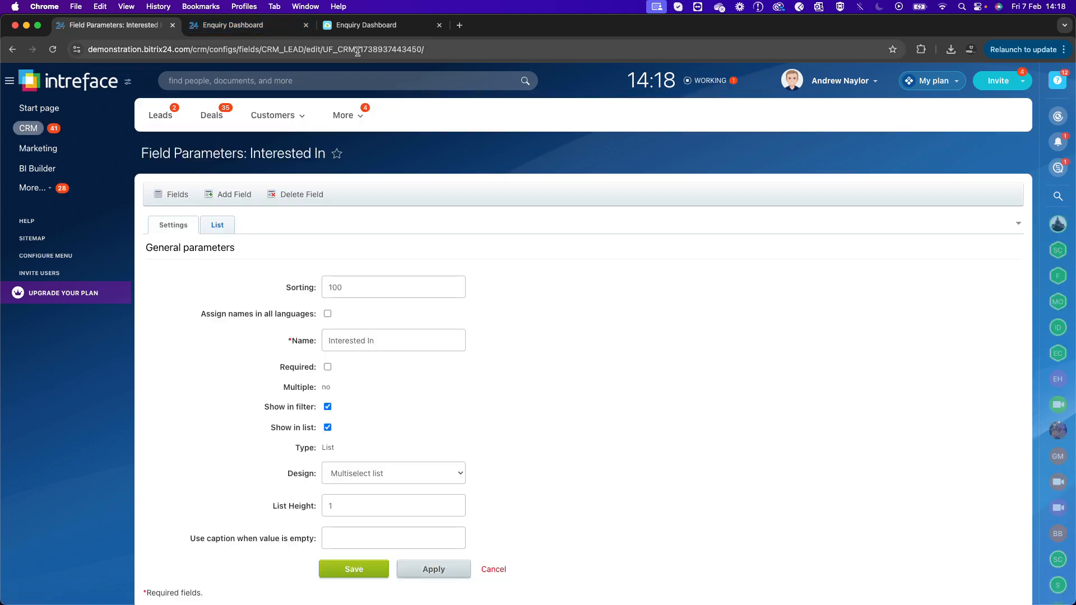
{"action": "left_click", "coordinate": [359, 50]}
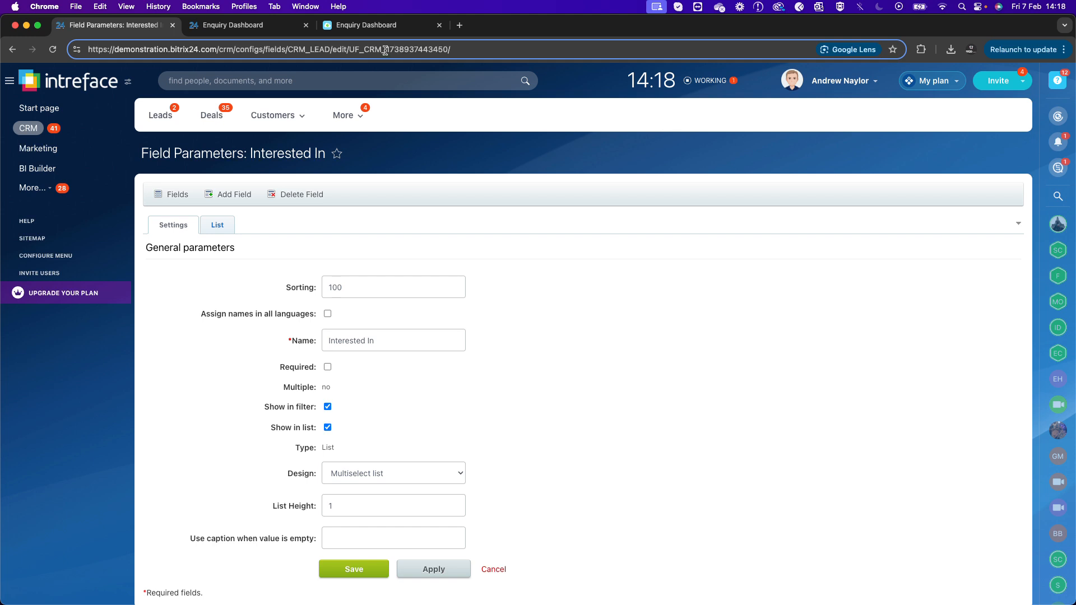
{"action": "left_click_drag", "start_coordinate": [386, 50], "coordinate": [447, 51]}
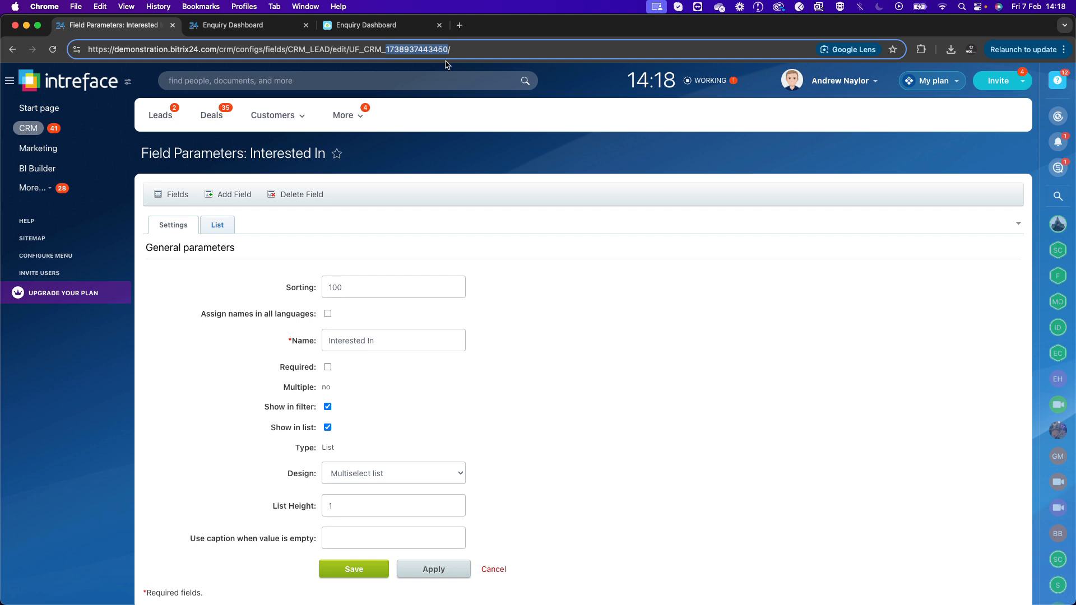
{"action": "right_click", "coordinate": [403, 50]}
{"action": "left_click", "coordinate": [426, 142]}
Return to BI Builder, add a new SQL query and select the crm_lead_uf table for its schema view
{"action": "left_click", "coordinate": [363, 24]}
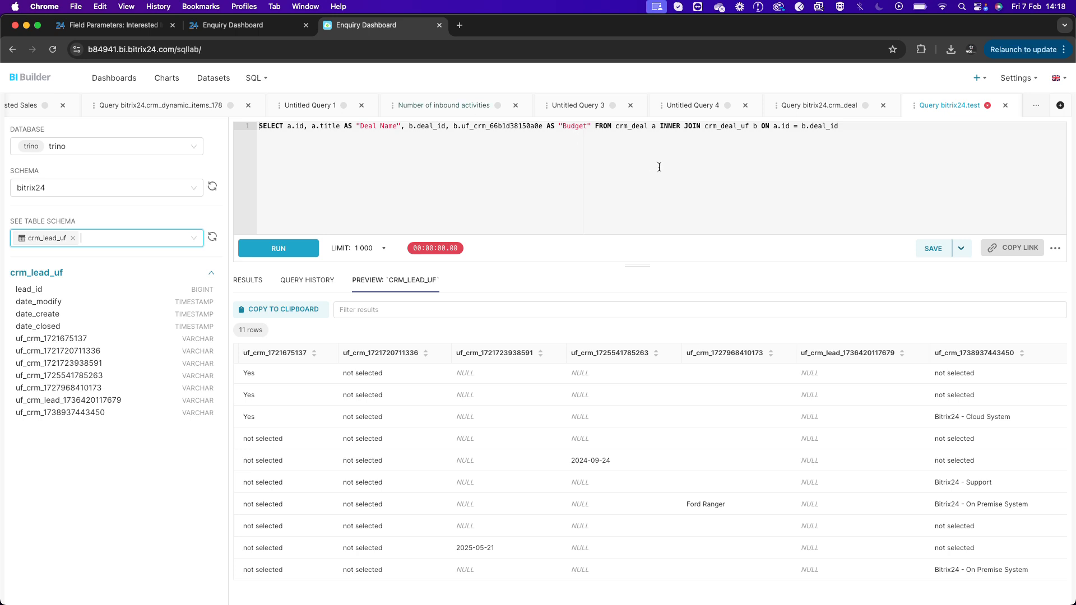
{"action": "left_click", "coordinate": [1060, 106]}
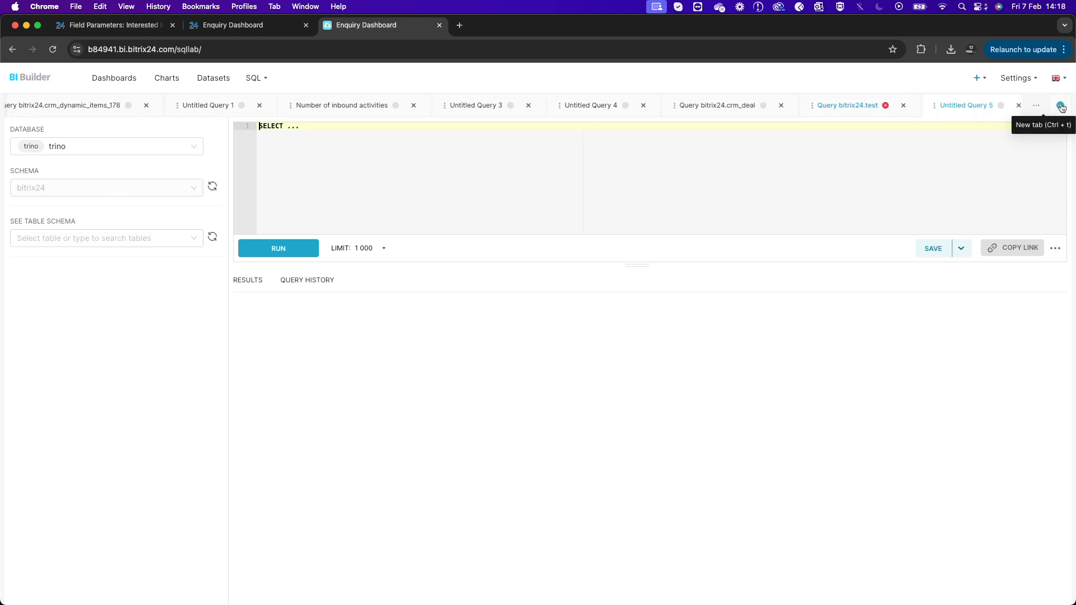
{"action": "left_click", "coordinate": [72, 238]}
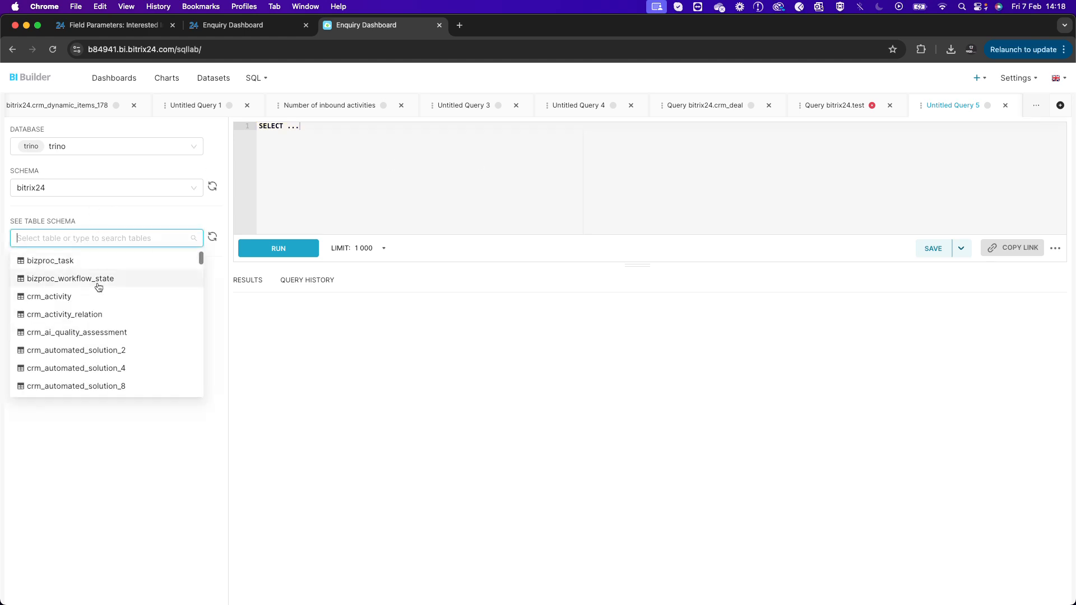
{"action": "type", "text": "crm_le"}
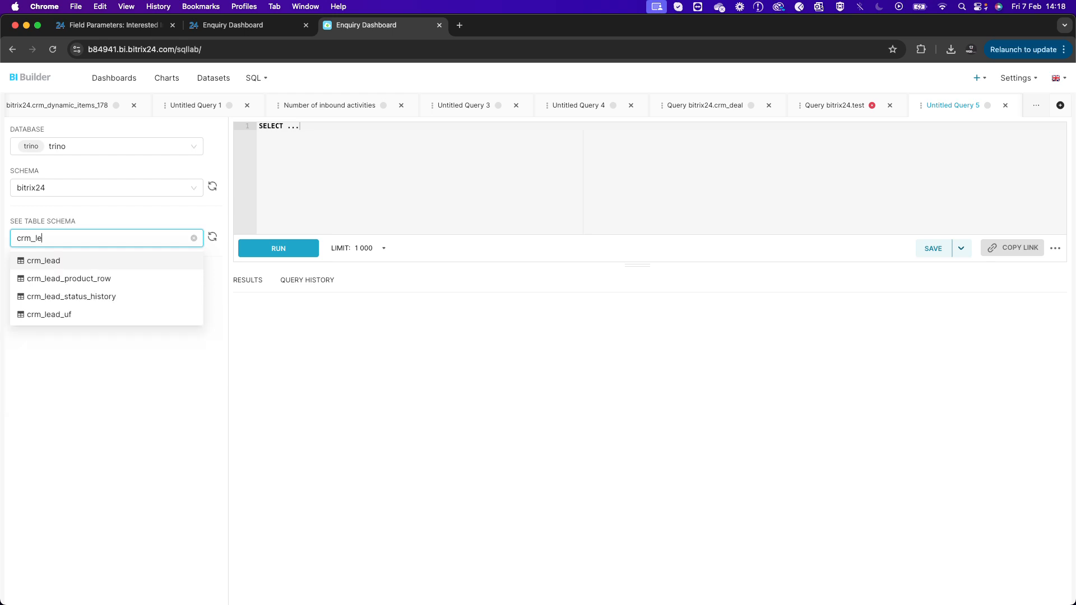
{"action": "left_click", "coordinate": [68, 315]}
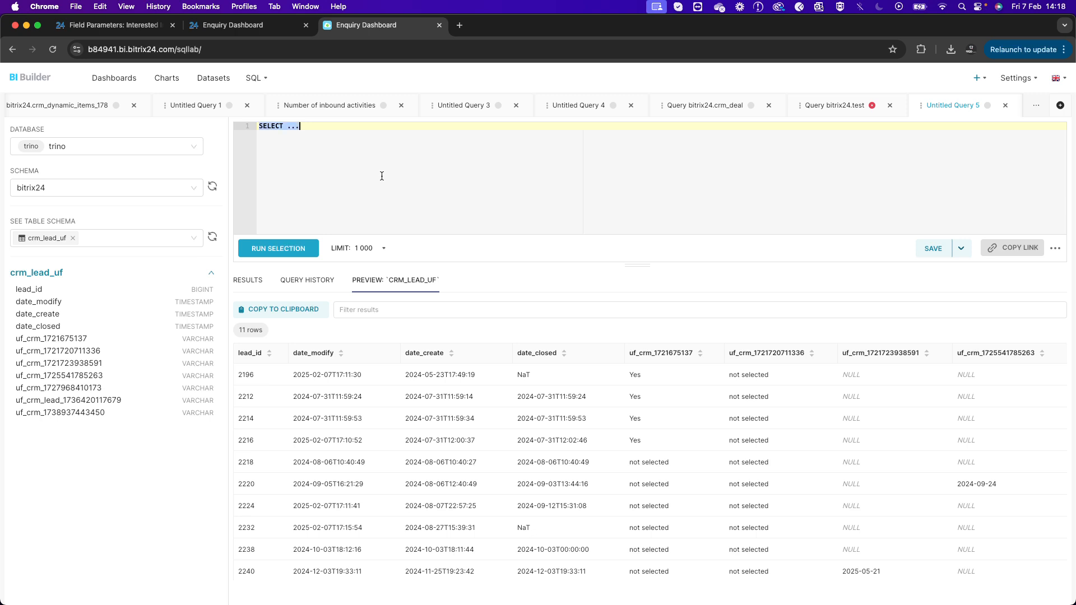
Replace the placeholder after SELECT with a.title as the query's first column
{"action": "key", "text": "BackSpace"}
{"action": "key", "text": "BackSpace"}
{"action": "key", "text": "BackSpace"}
{"action": "key", "text": "BackSpace"}
{"action": "key", "text": "Caps_Lock"}
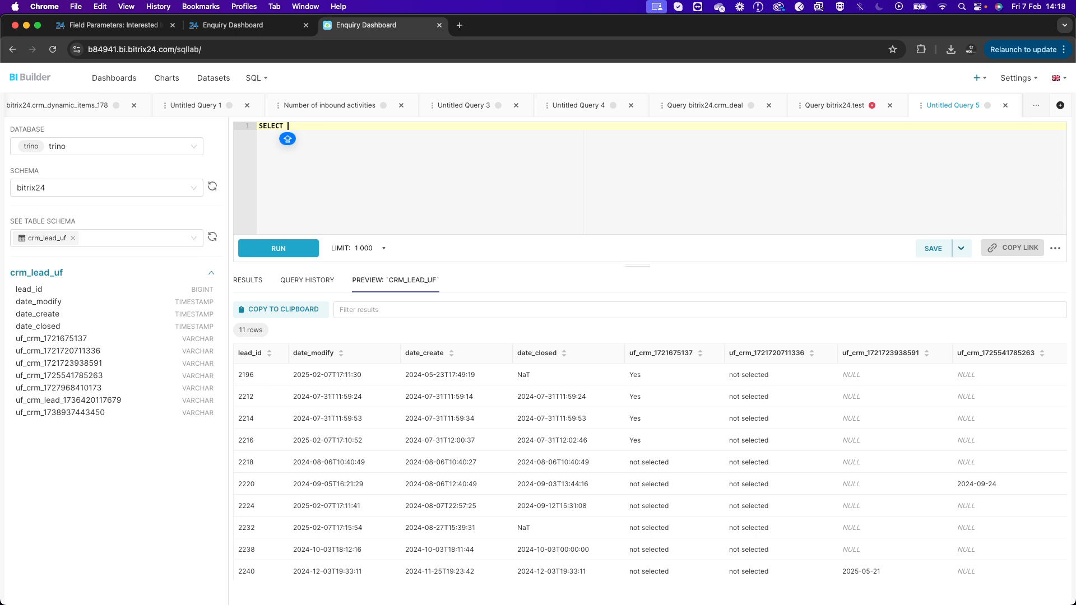
{"action": "type", "text": "a.title"}
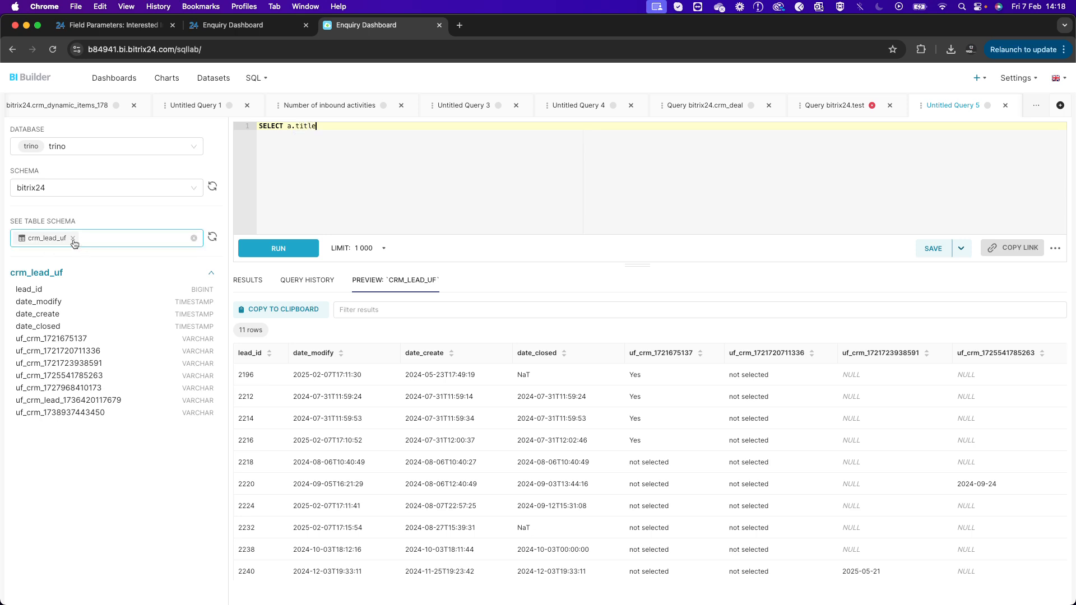
Replace crm_lead_uf with the crm_lead table in the table schema selection
{"action": "left_click", "coordinate": [73, 238]}
{"action": "left_click", "coordinate": [69, 238]}
{"action": "type", "text": "crm"}
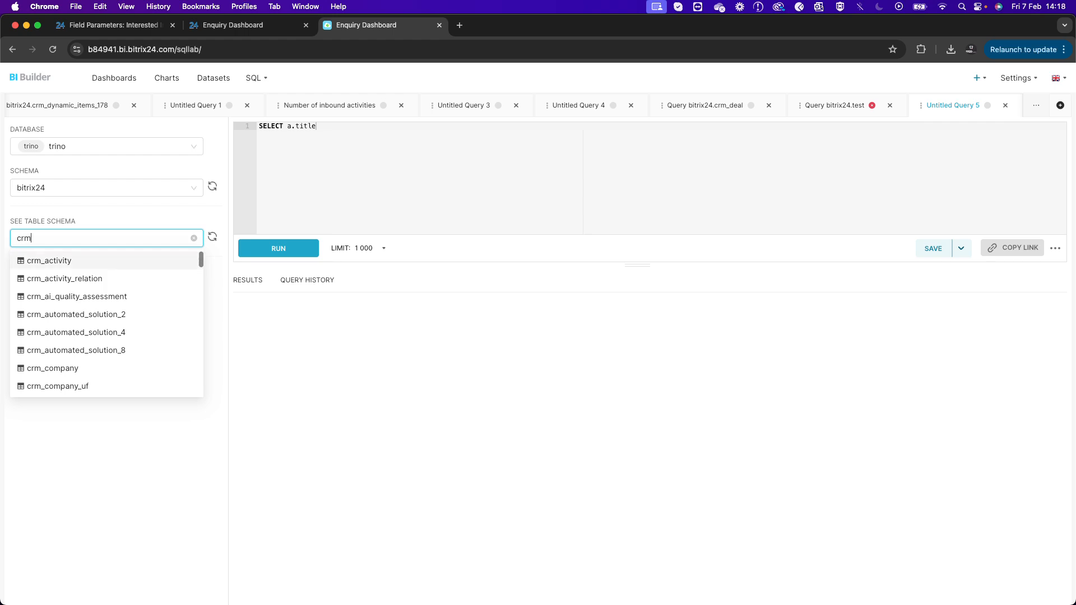
{"action": "type", "text": "_lead"}
{"action": "left_click", "coordinate": [56, 261]}
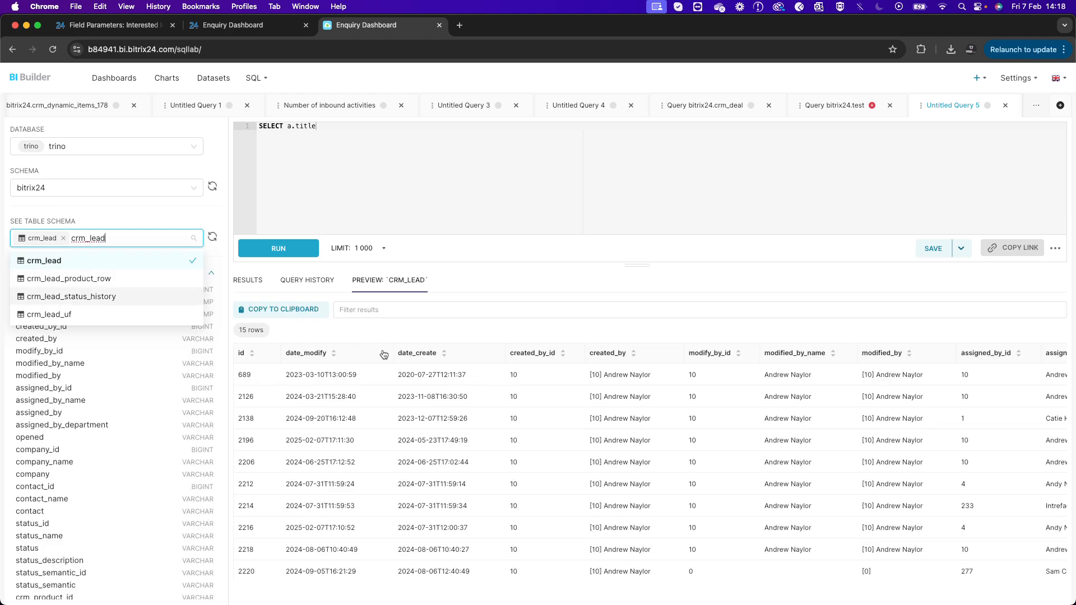
Examine the columns in the crm_lead preview, including the opportunity and title columns
{"action": "scroll", "coordinate": [409, 385], "scroll_direction": "right", "scroll_amount": 10}
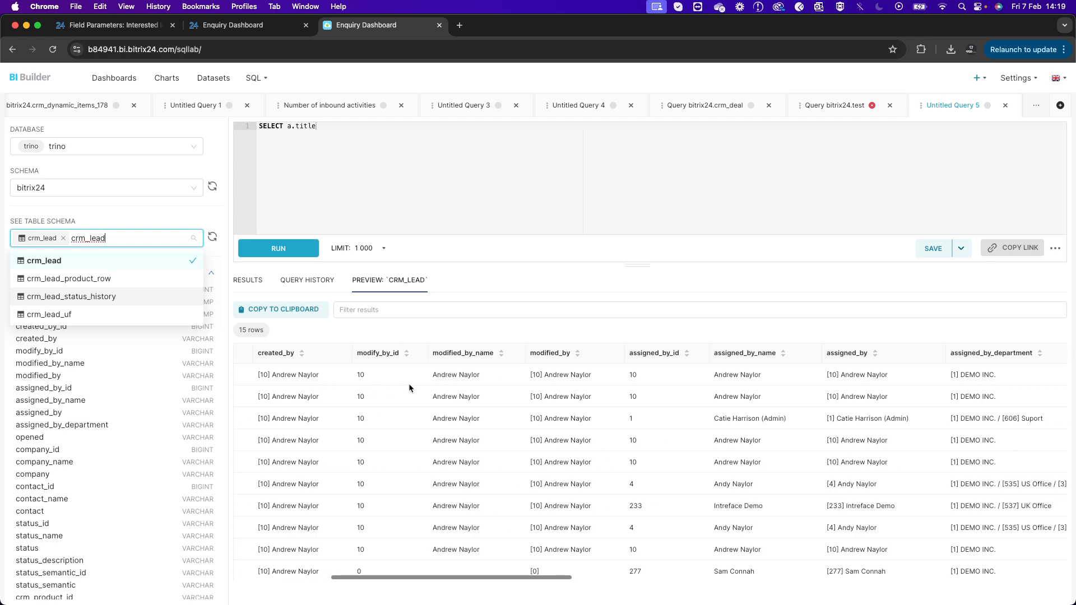
{"action": "scroll", "coordinate": [409, 385], "scroll_direction": "right", "scroll_amount": 10}
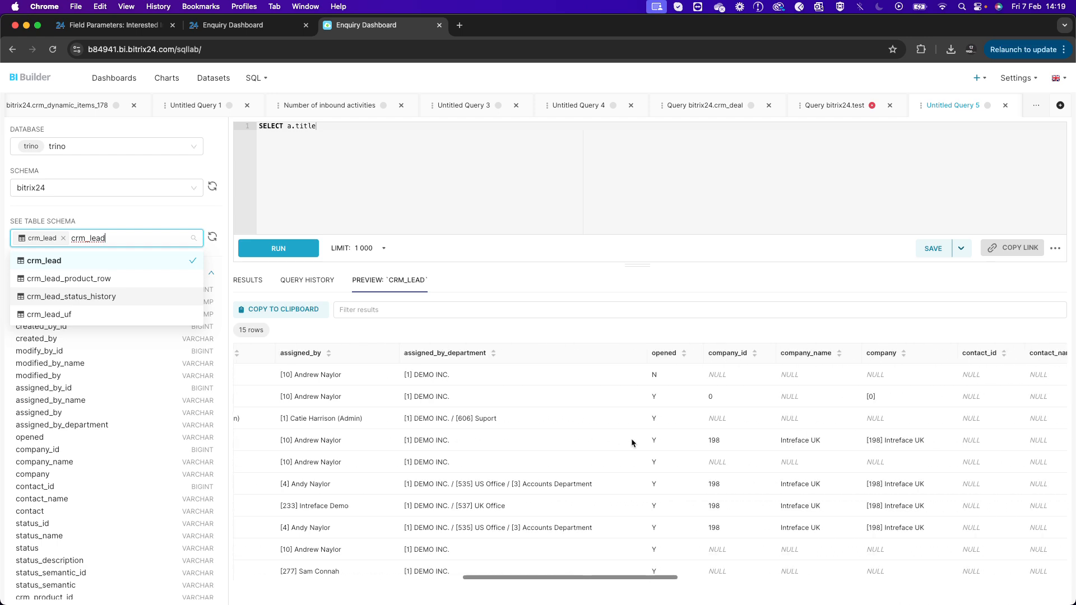
{"action": "scroll", "coordinate": [632, 442], "scroll_direction": "right", "scroll_amount": 10}
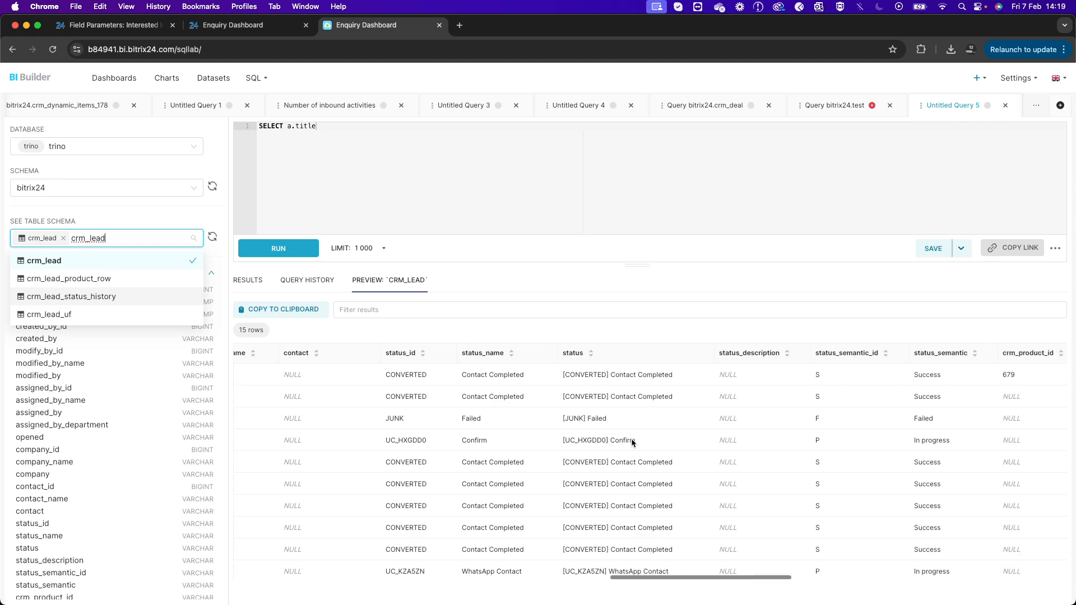
{"action": "scroll", "coordinate": [632, 442], "scroll_direction": "right", "scroll_amount": 5}
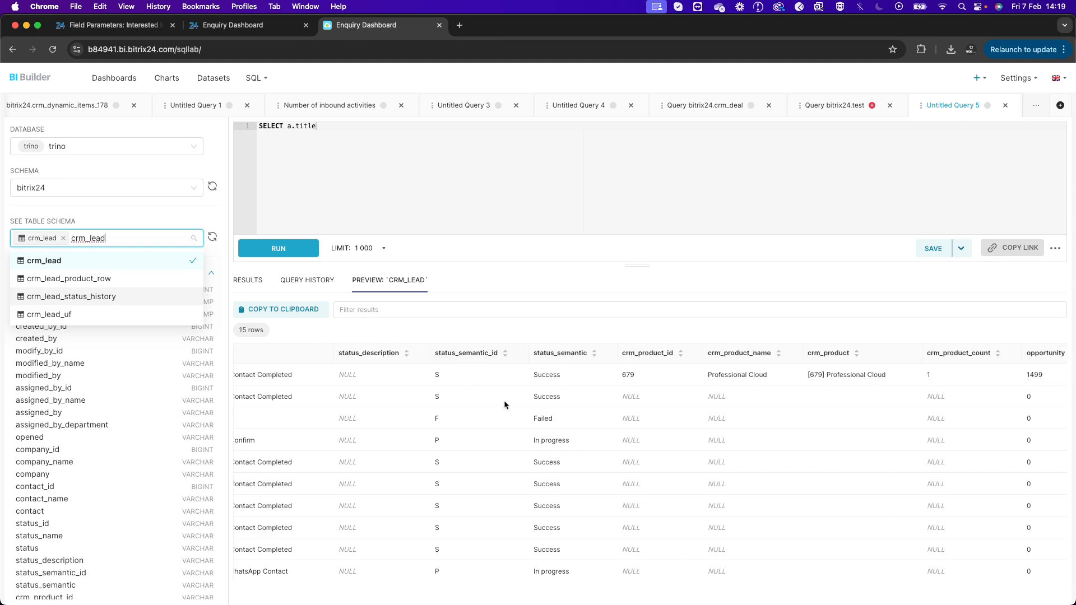
{"action": "scroll", "coordinate": [556, 382], "scroll_direction": "right", "scroll_amount": 8}
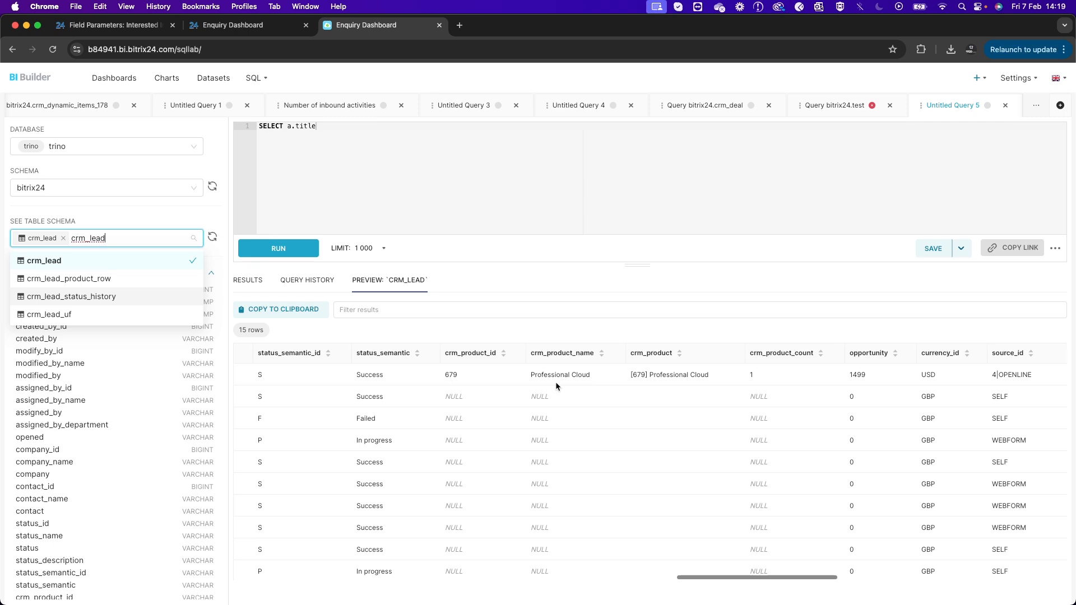
{"action": "scroll", "coordinate": [556, 385], "scroll_direction": "right", "scroll_amount": 5}
{"action": "scroll", "coordinate": [556, 384], "scroll_direction": "right", "scroll_amount": 5}
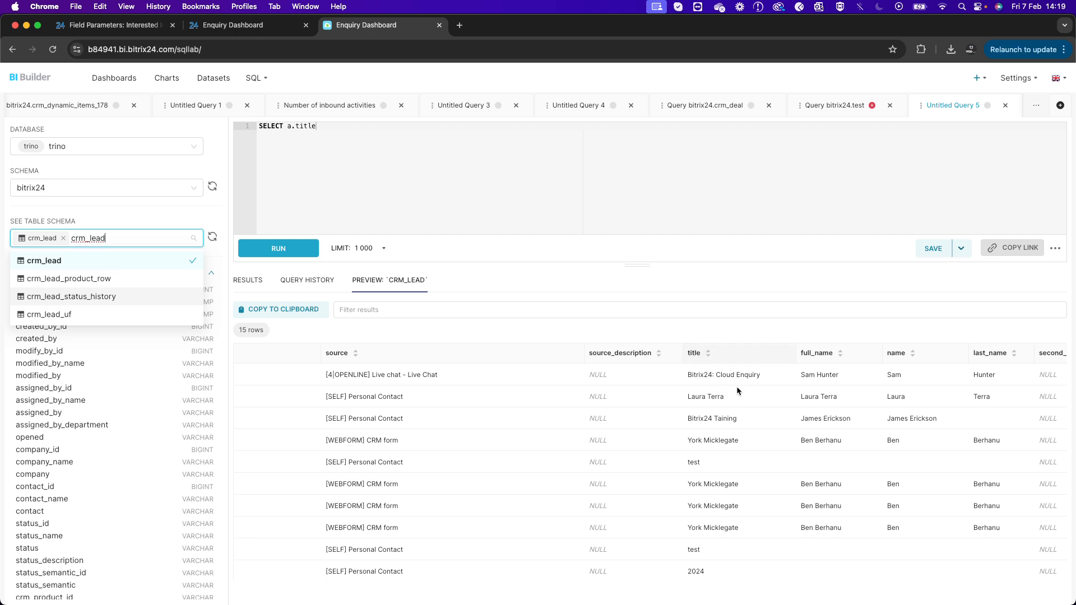
{"action": "scroll", "coordinate": [815, 385], "scroll_direction": "right", "scroll_amount": 5}
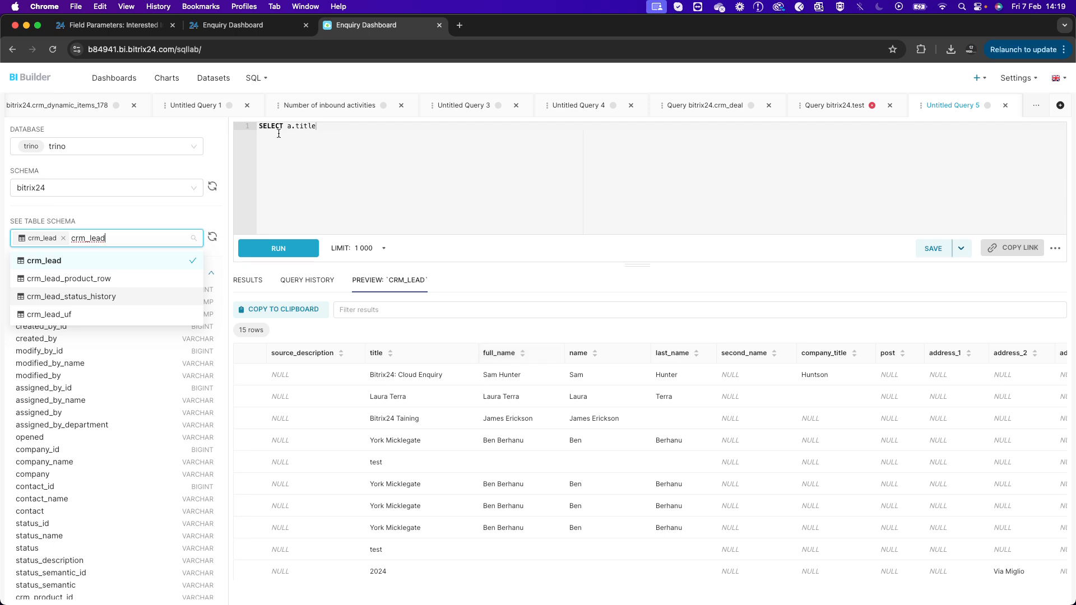
Add a.assigned_by_name as the second column in the SELECT statement
{"action": "left_click", "coordinate": [329, 127]}
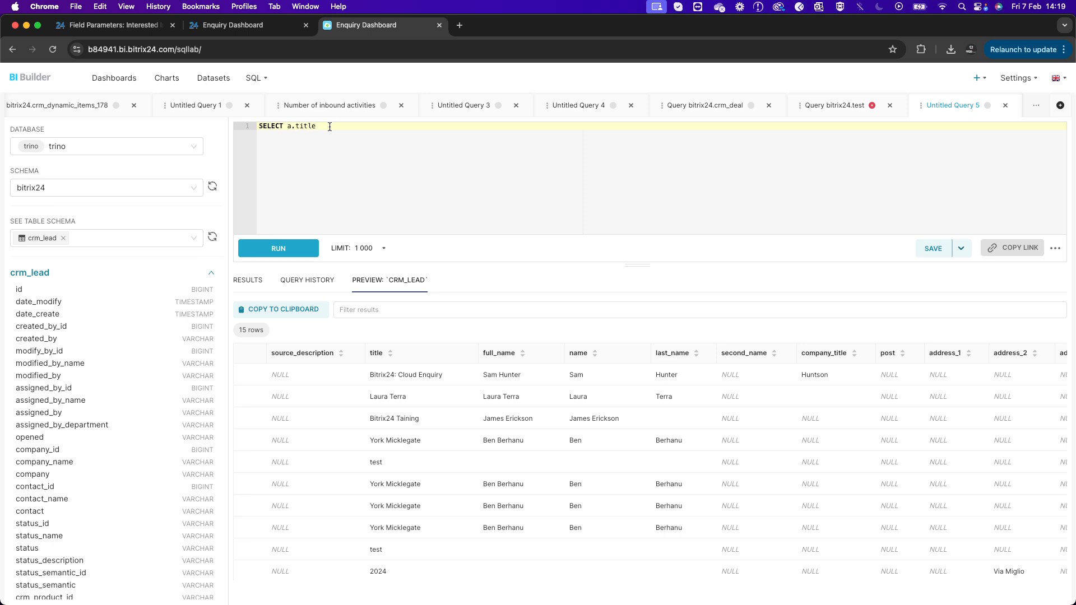
{"action": "type", "text": ", a.assi"}
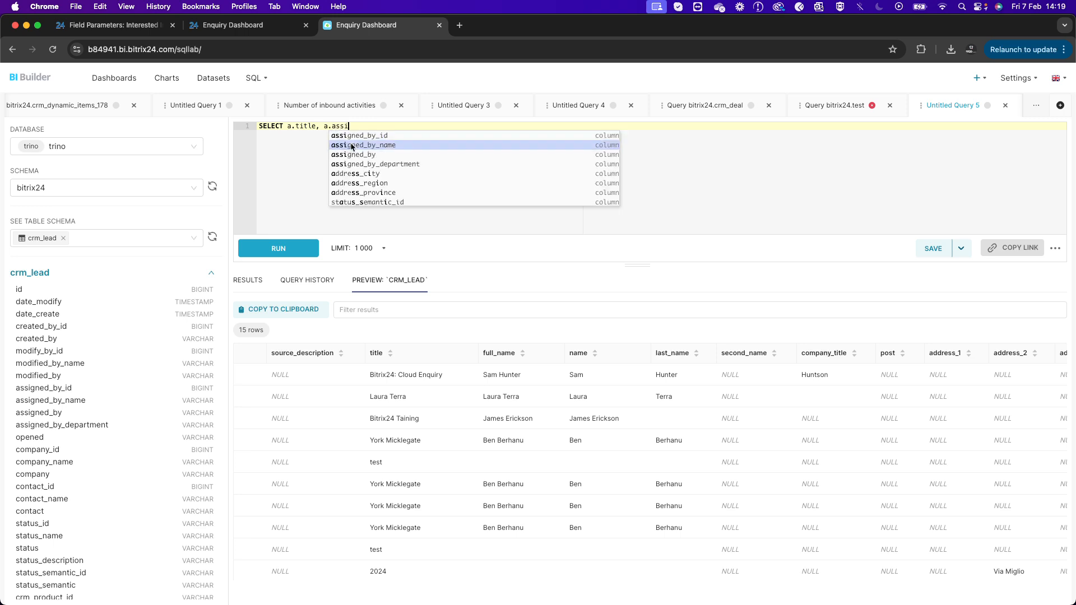
{"action": "left_click", "coordinate": [350, 145]}
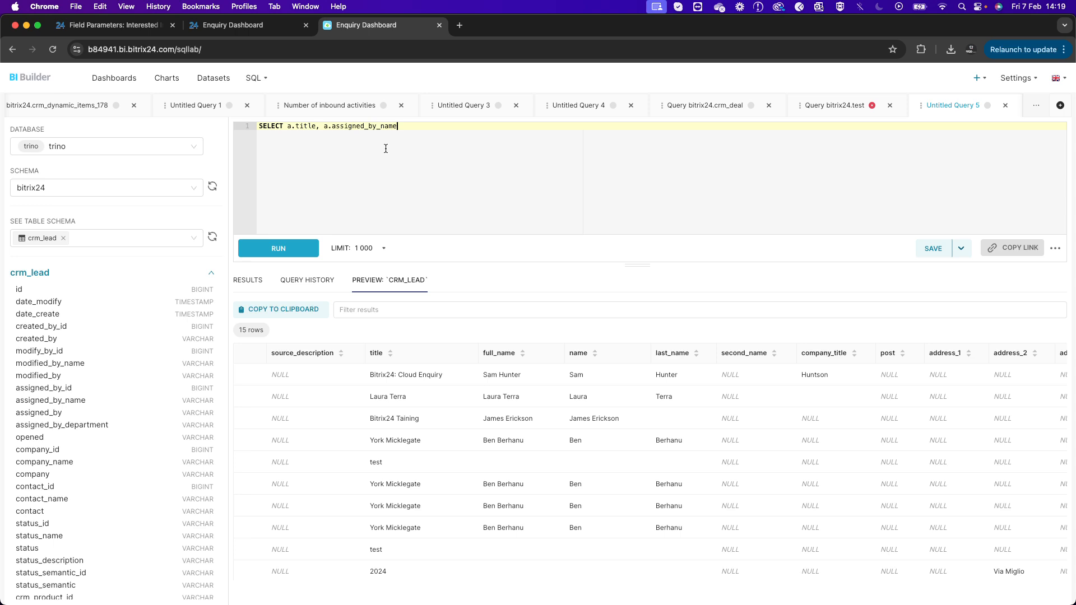
Add a.opportunity as the third column in the SELECT statement
{"action": "type", "text": "a.op"}
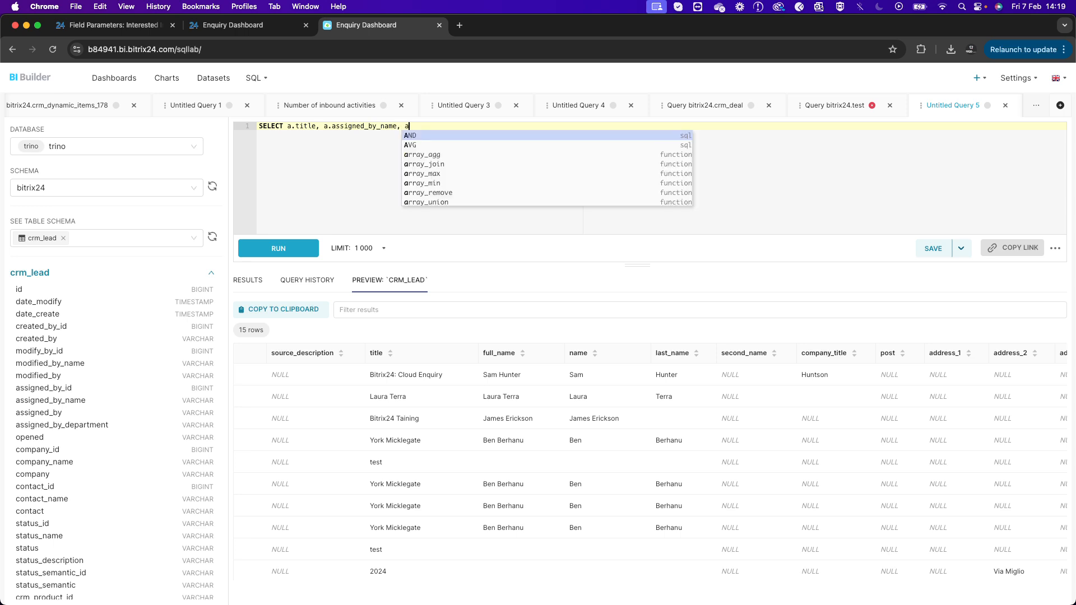
{"action": "key", "text": "BackSpace"}
{"action": "key", "text": "BackSpace"}
{"action": "type", "text": "am"}
{"action": "type", "text": "ount"}
{"action": "key", "text": "BackSpace"}
{"action": "key", "text": "BackSpace"}
{"action": "key", "text": "BackSpace"}
{"action": "key", "text": "BackSpace"}
{"action": "key", "text": "BackSpace"}
{"action": "key", "text": "BackSpace"}
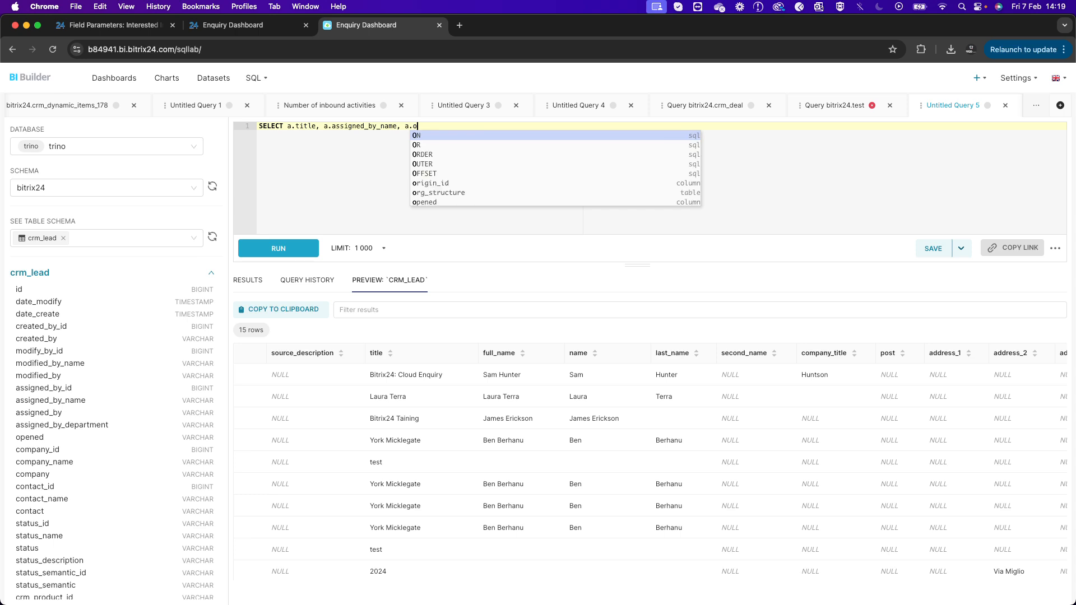
{"action": "type", "text": "opp"}
{"action": "left_click", "coordinate": [435, 136]}
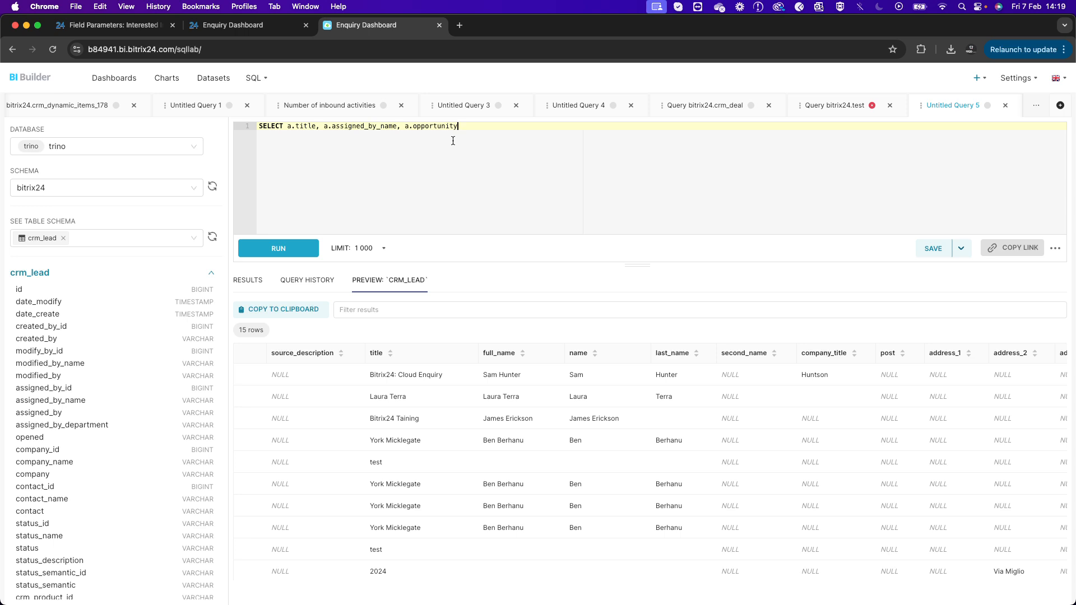
{"action": "type", "text": ", b.uf_crm_1738937443450 FROM crm_le"}
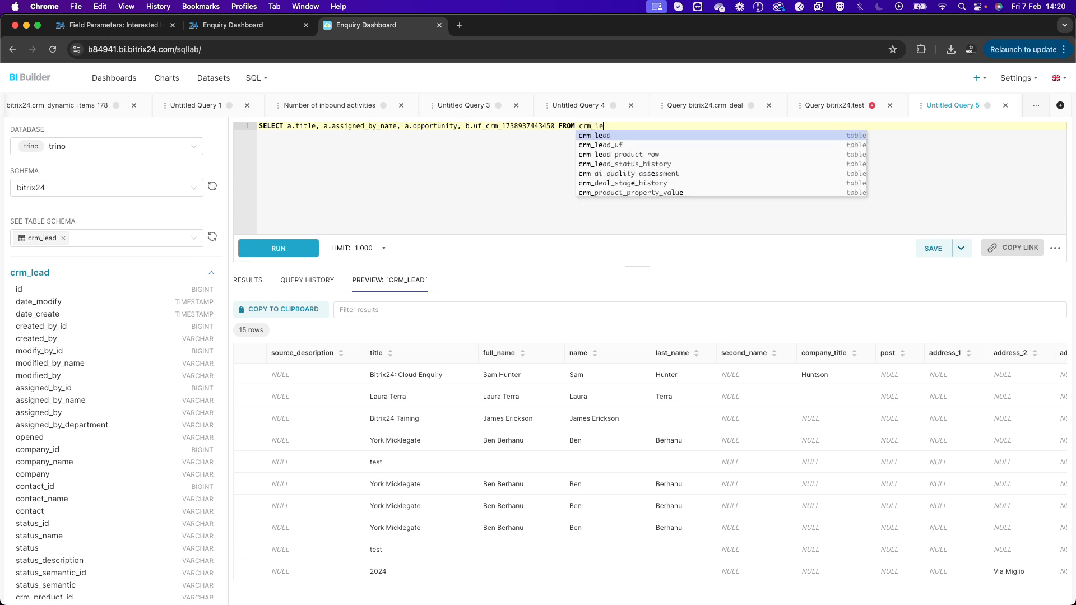
{"action": "type", "text": "ad a"}
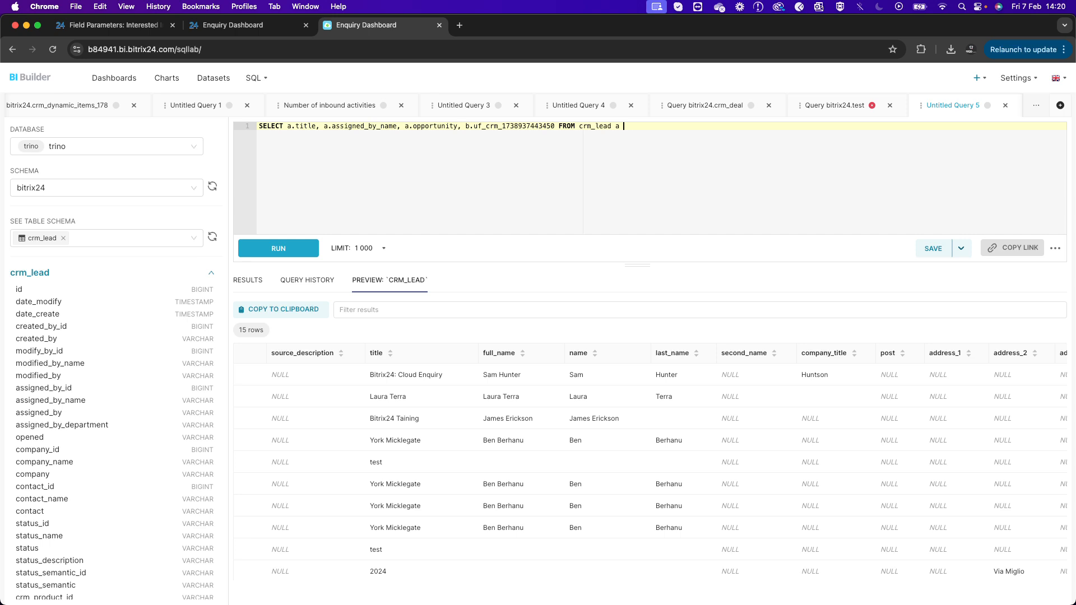
Add an INNER JOIN to the crm_lead_uf table with alias b, followed by the ON keyword
{"action": "type", "text": " INNE"}
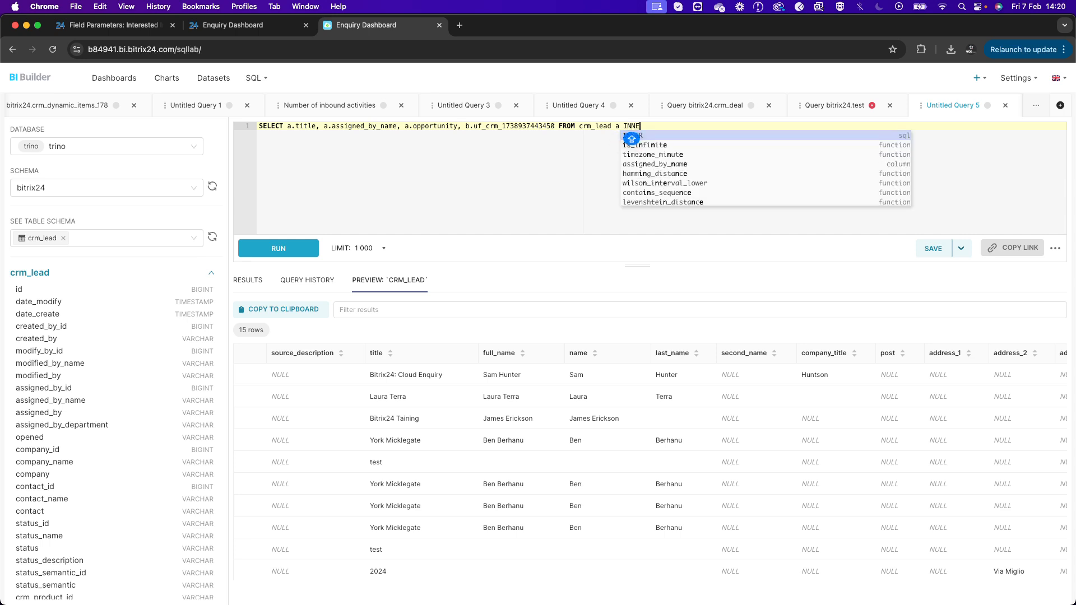
{"action": "type", "text": "R JOIN"}
{"action": "key", "text": "Caps_Lock"}
{"action": "type", "text": "crm"}
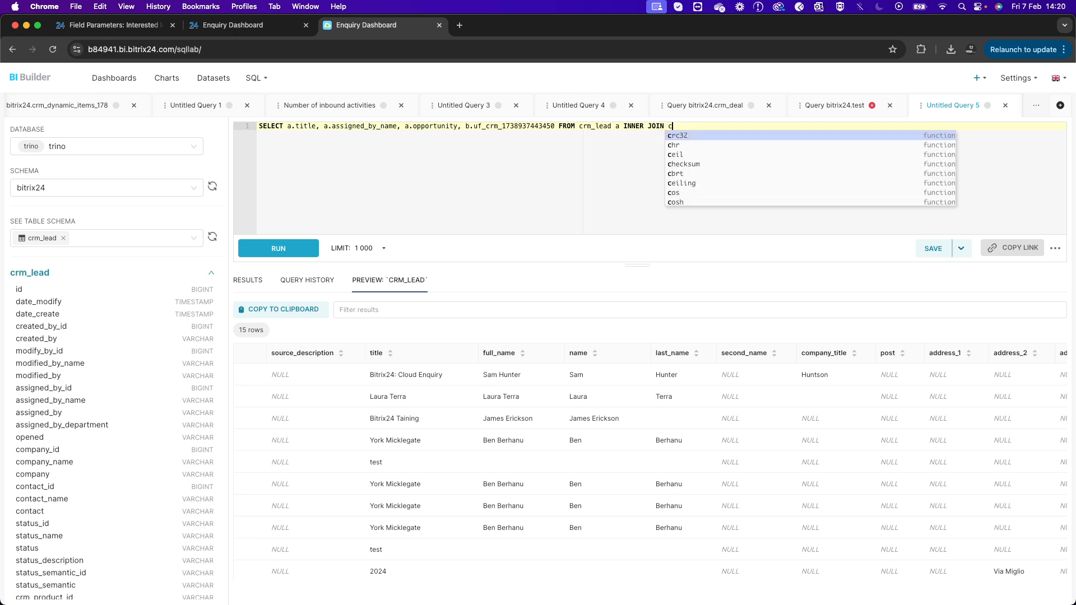
{"action": "type", "text": "_"}
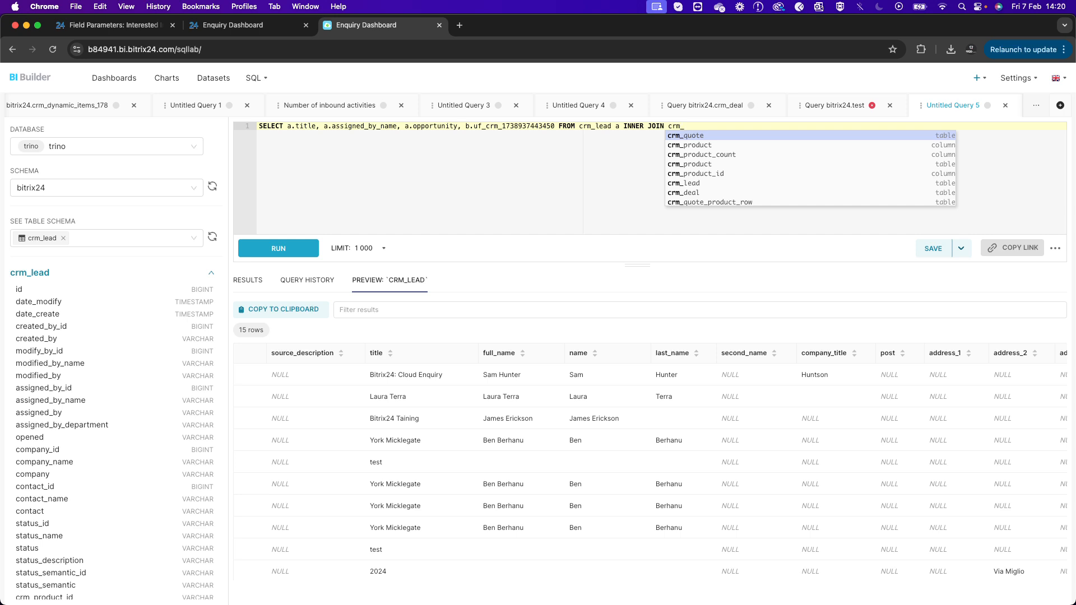
{"action": "type", "text": "lead"}
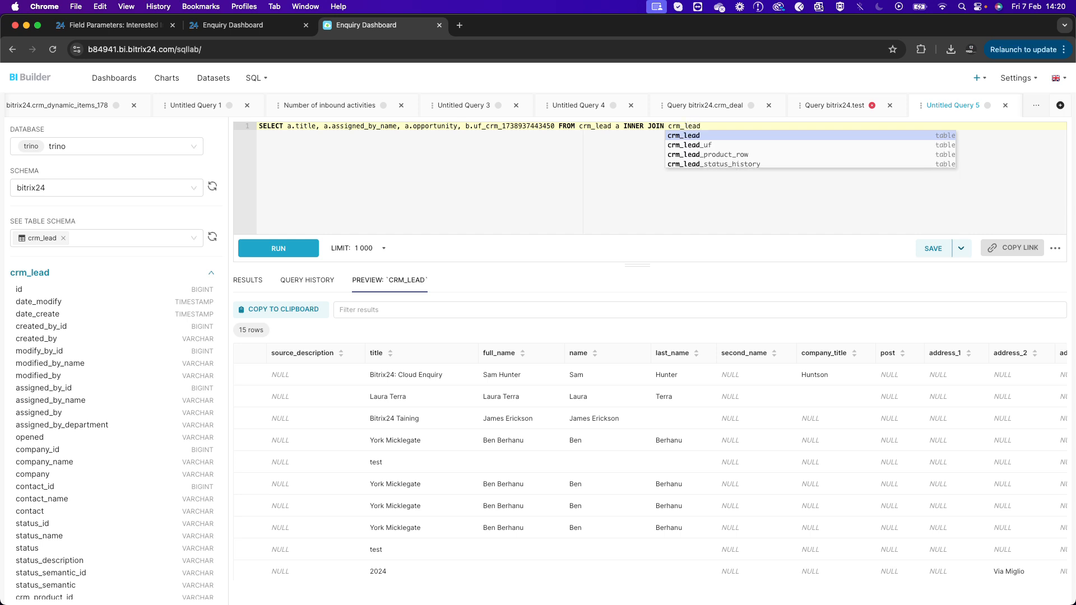
{"action": "key", "text": "Down"}
{"action": "key", "text": "Return"}
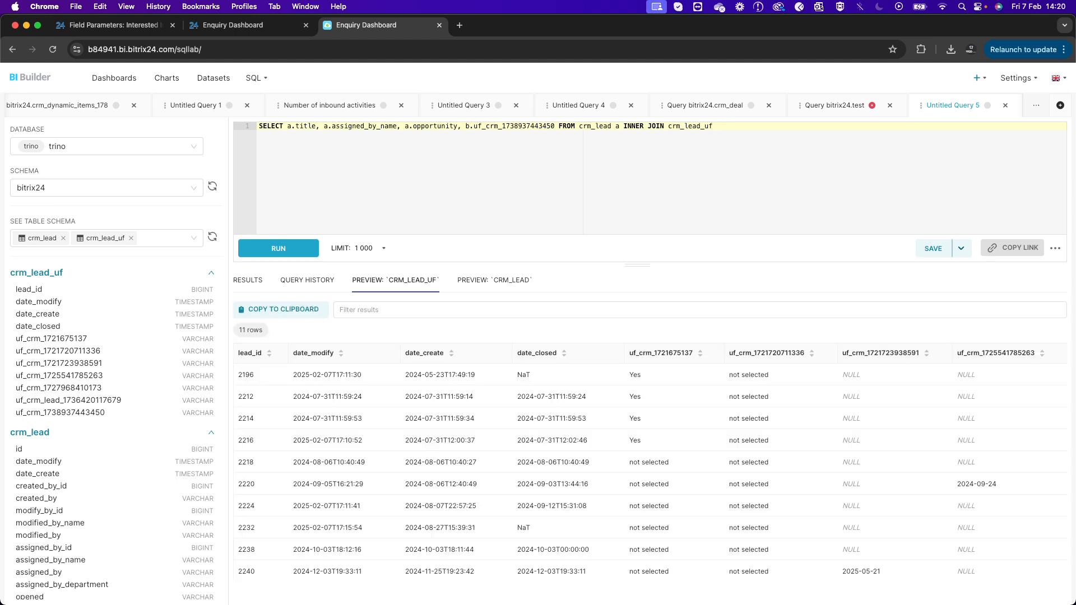
{"action": "type", "text": "b ON"}
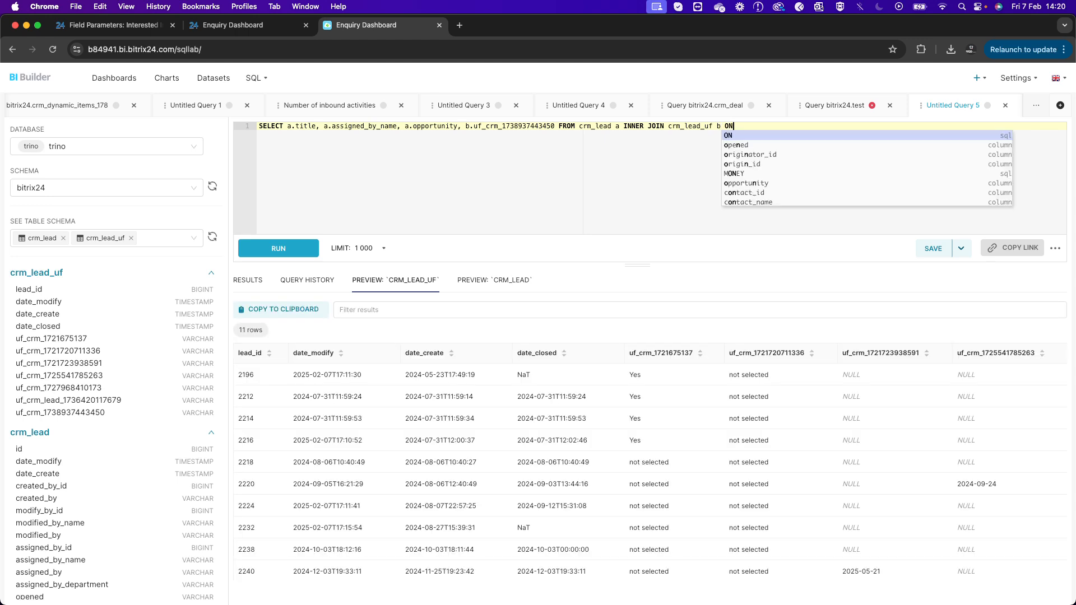
Set the join condition to a.id = b.lead_id and run the query
{"action": "type", "text": " a.ID ="}
{"action": "key", "text": "BackSpace"}
{"action": "key", "text": "BackSpace"}
{"action": "key", "text": "BackSpace"}
{"action": "key", "text": "BackSpace"}
{"action": "type", "text": "id -"}
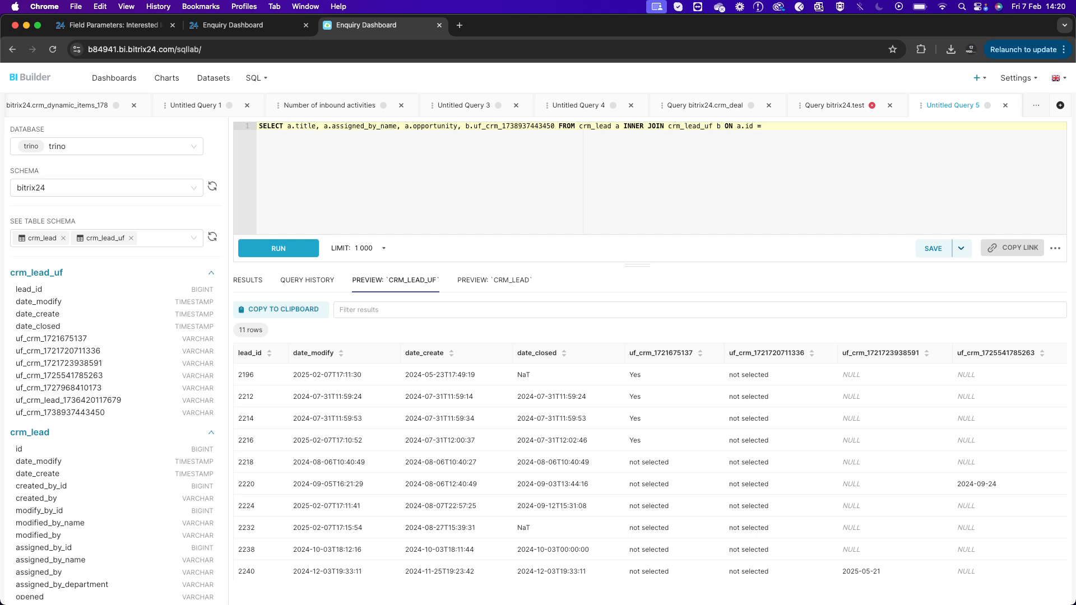
{"action": "type", "text": " b."}
{"action": "type", "text": "lead"}
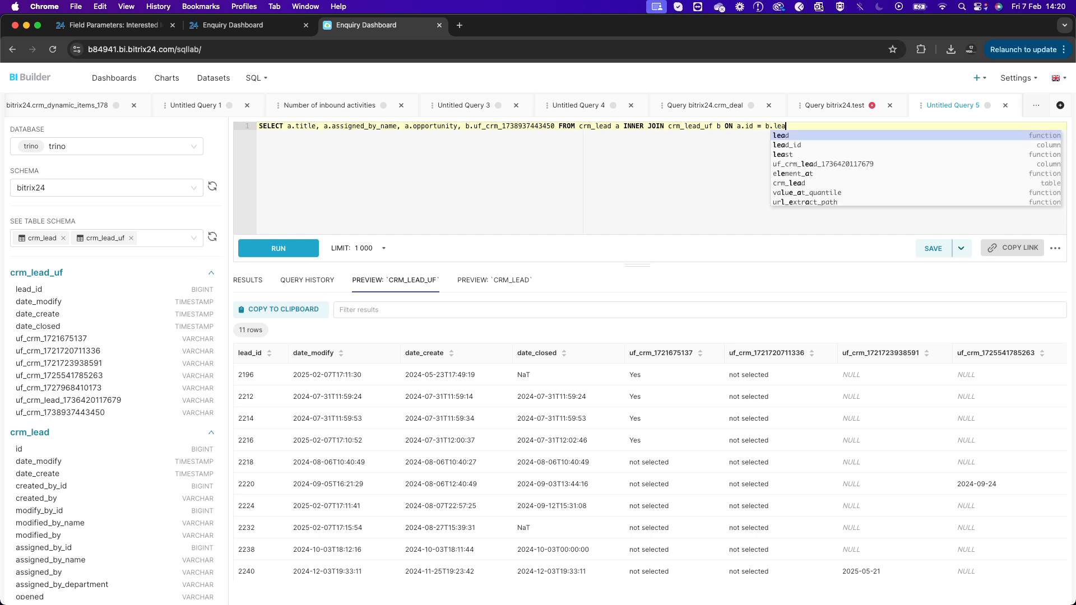
{"action": "type", "text": "_id"}
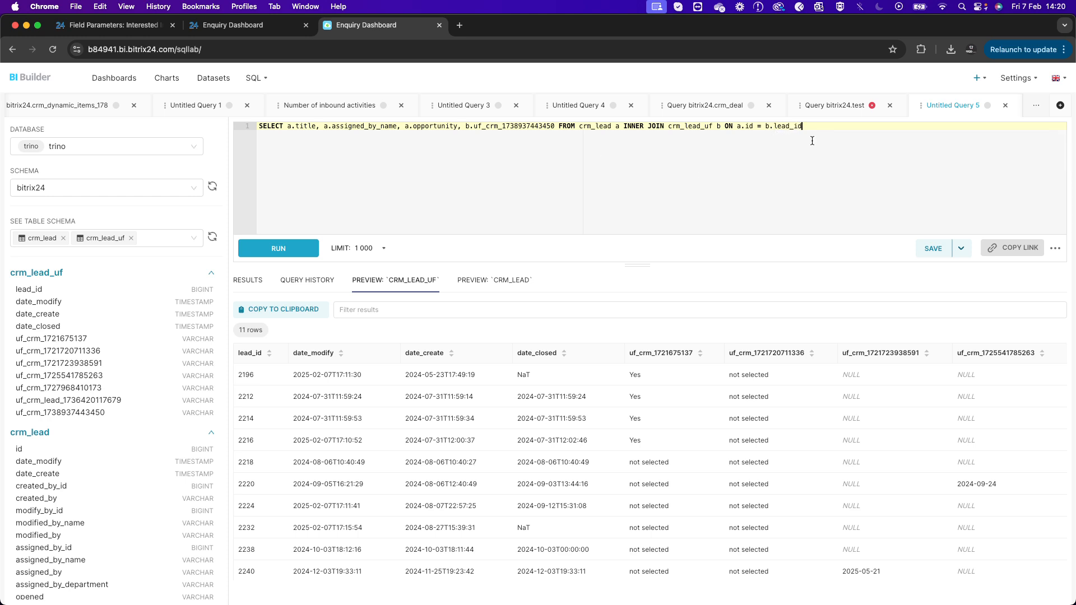
{"action": "left_click", "coordinate": [300, 258]}
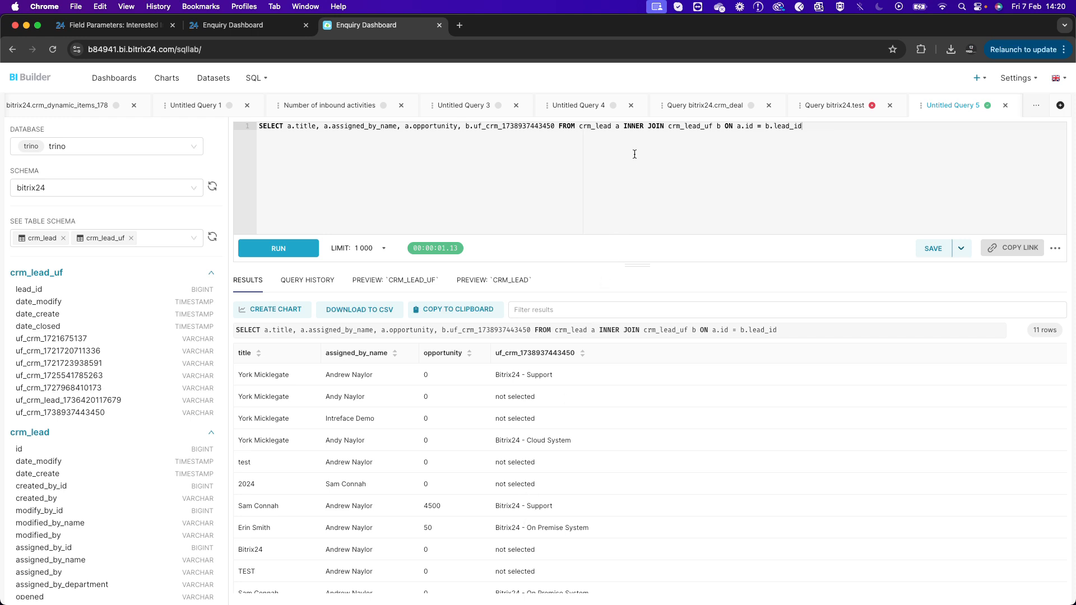
{"action": "type", "text": "AS \"Interested i"}
{"action": "key", "text": "BackSpace"}
{"action": "type", "text": "In"}
{"action": "left_click", "coordinate": [458, 126]}
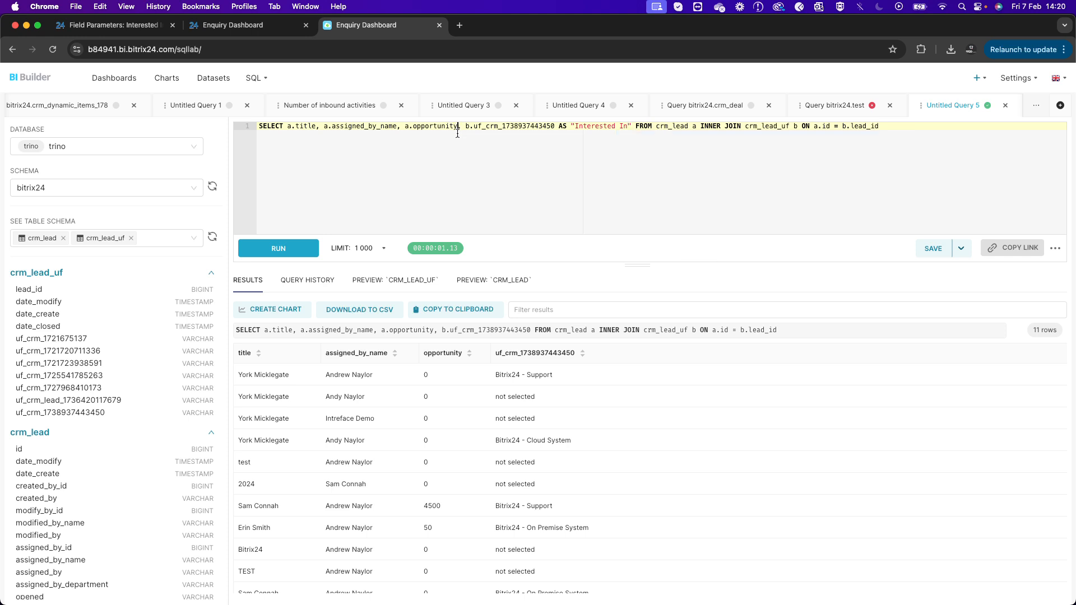
{"action": "type", "text": "AS \"Le"}
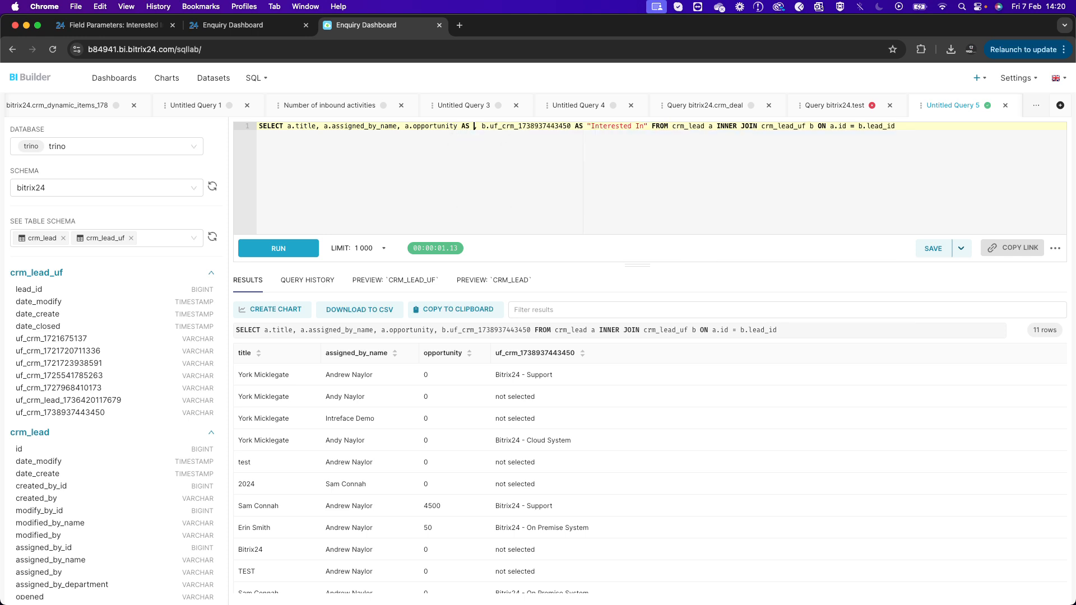
{"action": "type", "text": "ad Value\""}
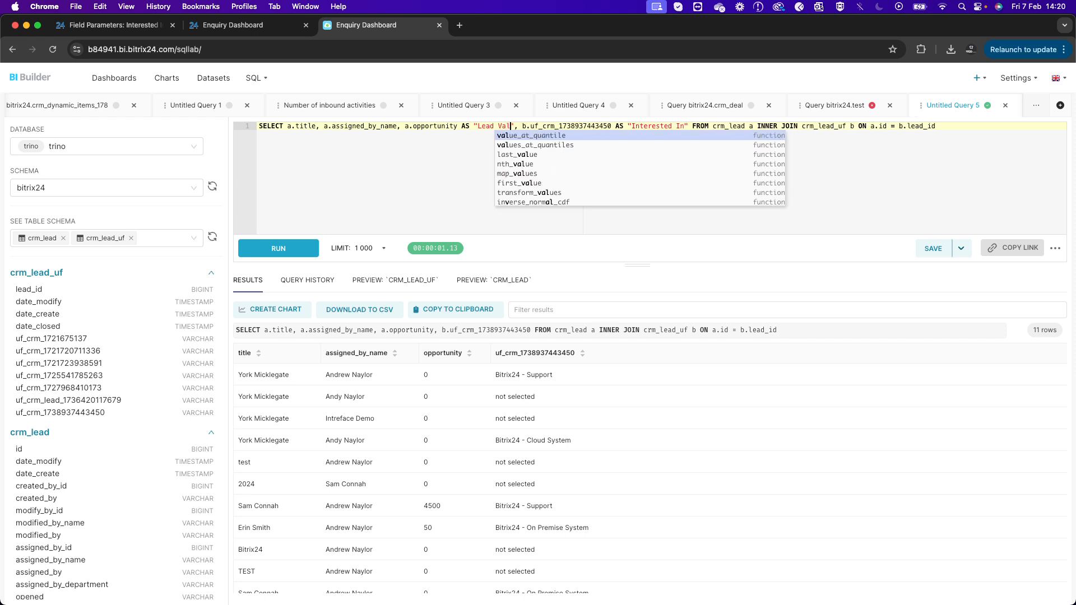
Alias the a.assigned_by_name column as "Sales Agent" in the SELECT statement
{"action": "left_click", "coordinate": [398, 127]}
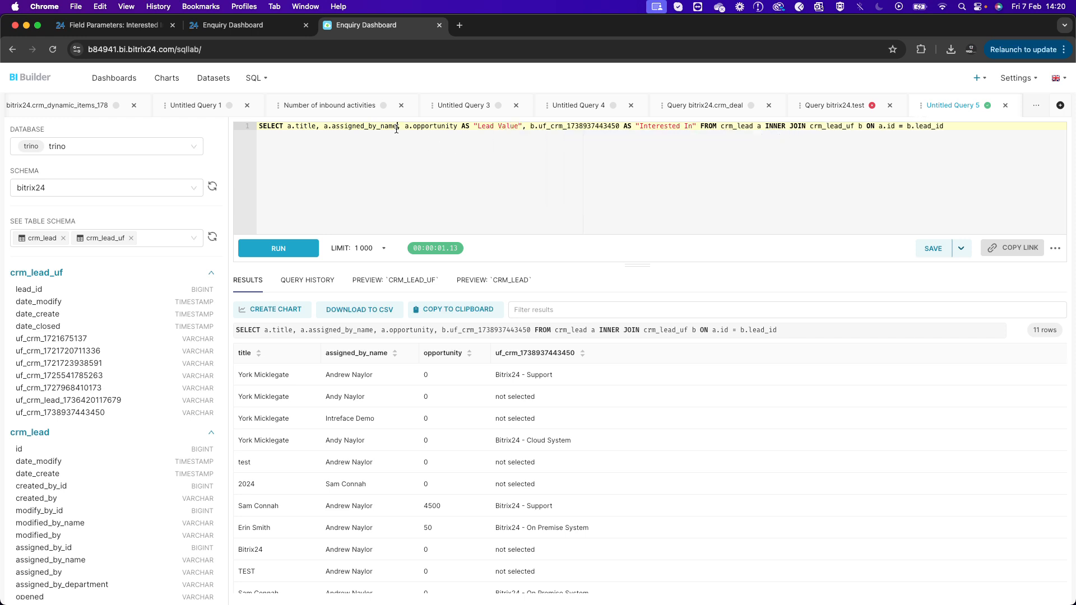
{"action": "type", "text": "S \"Sales"}
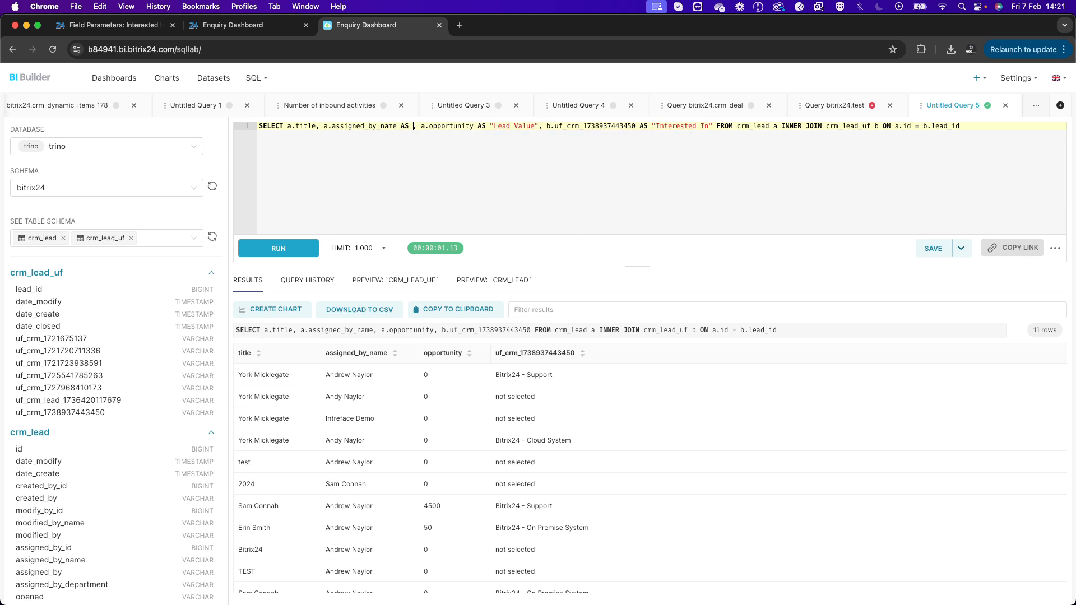
{"action": "type", "text": " Ag"}
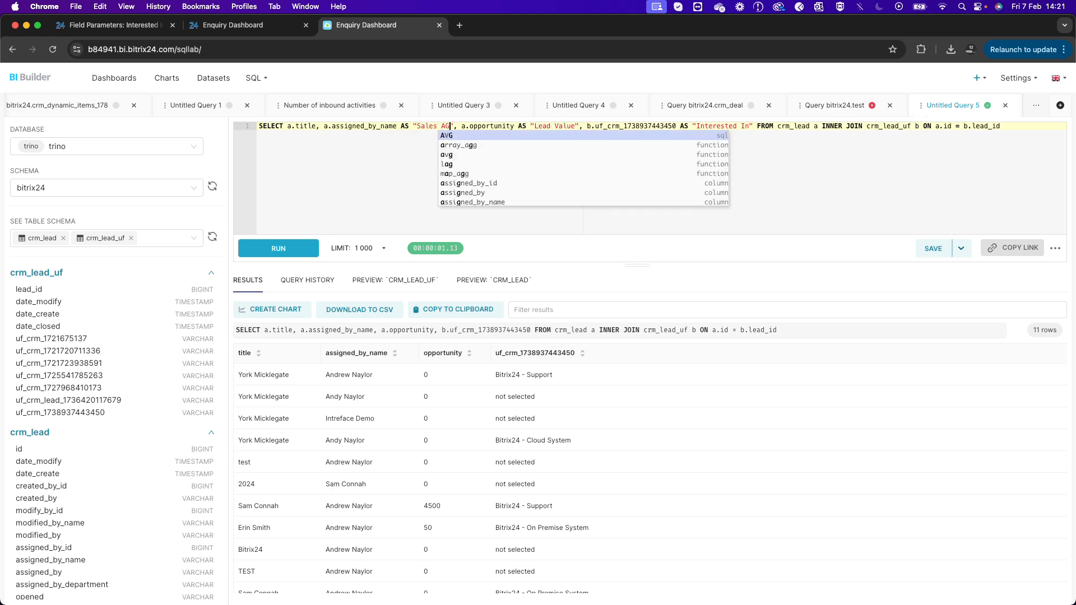
{"action": "type", "text": "ent\""}
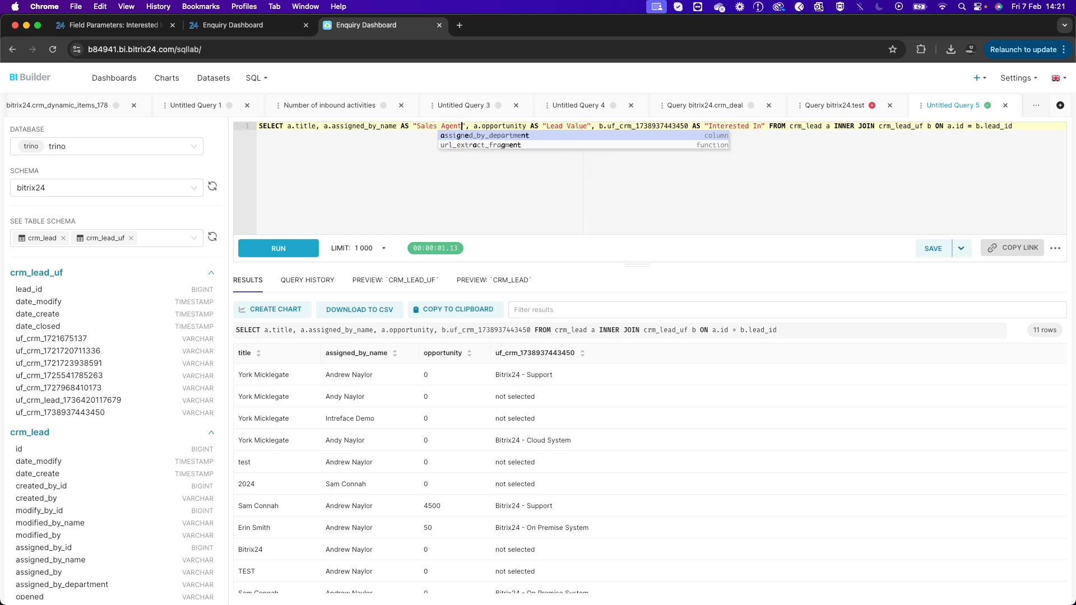
Alias the a.title column as "Lead Name" and rerun the query
{"action": "left_click", "coordinate": [316, 126]}
{"action": "type", "text": "AS"}
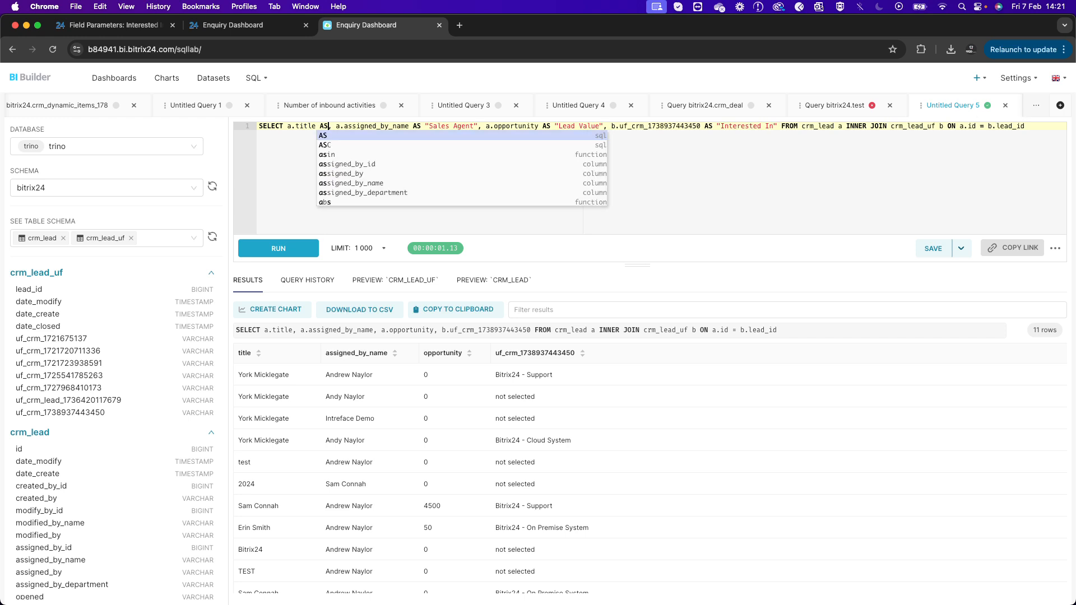
{"action": "type", "text": " \"Lead Name"}
{"action": "left_click", "coordinate": [271, 249]}
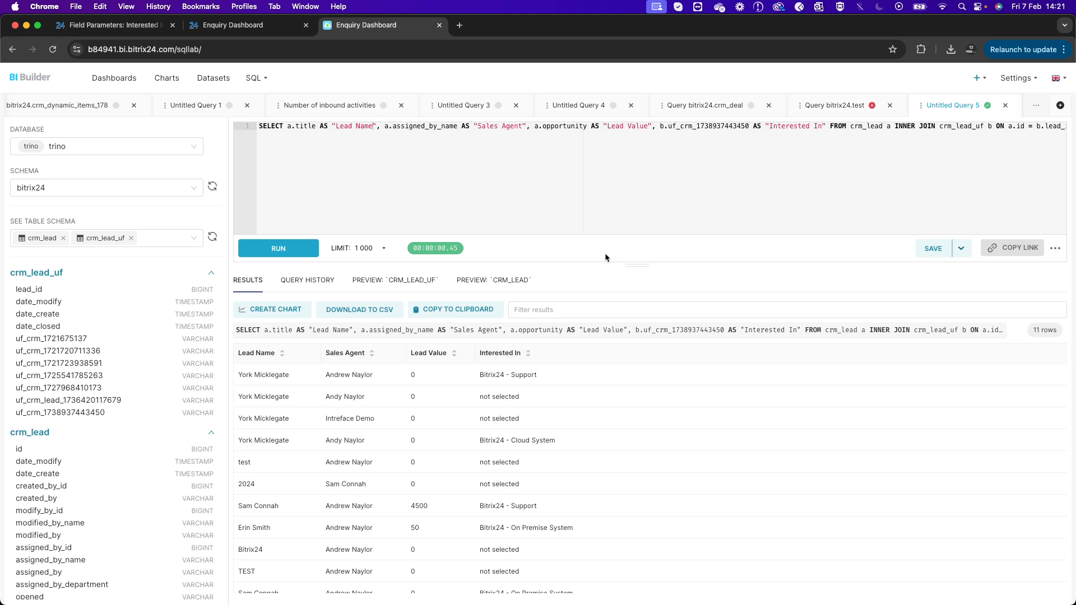
Save the query as a new dataset named "Lead Interested In" and open it for exploration
{"action": "left_click", "coordinate": [966, 253]}
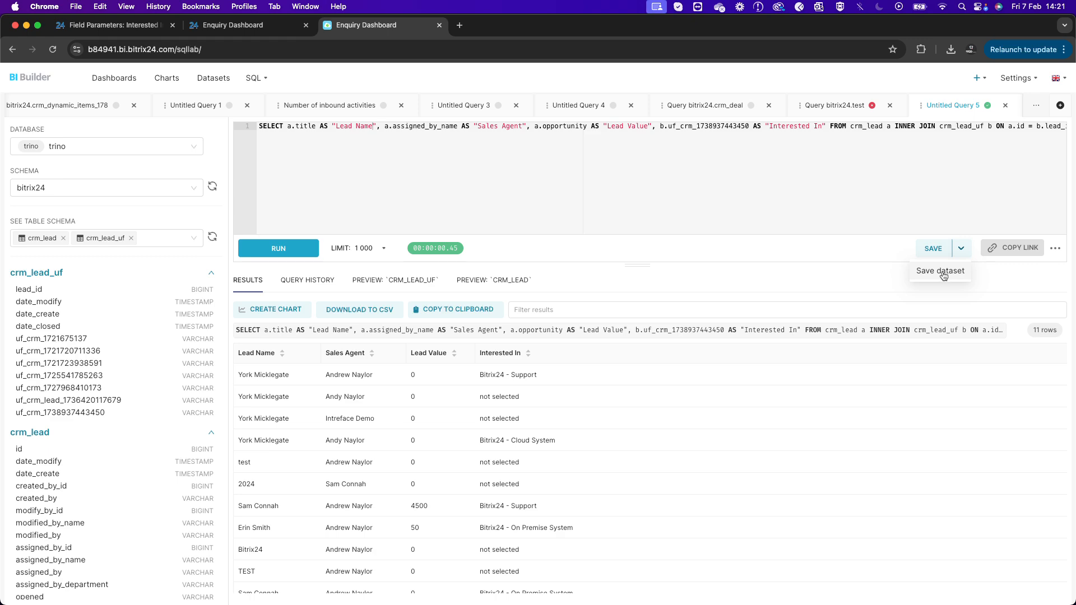
{"action": "left_click", "coordinate": [944, 272]}
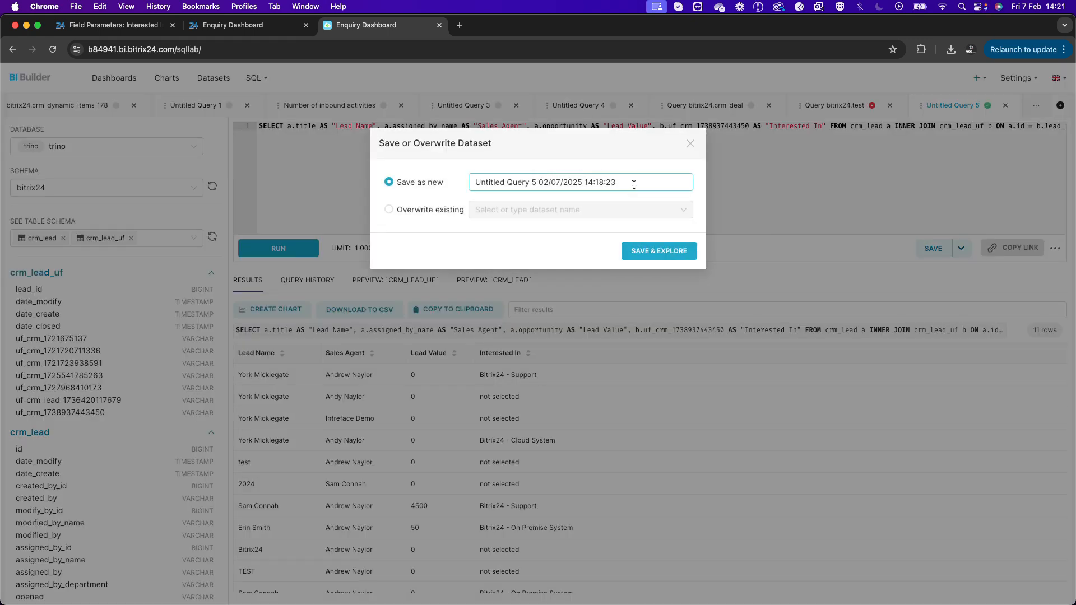
{"action": "left_click_drag", "start_coordinate": [616, 182], "coordinate": [447, 180]}
{"action": "type", "text": "i"}
{"action": "key", "text": "BackSpace"}
{"action": "type", "text": "In"}
{"action": "key", "text": "BackSpace"}
{"action": "key", "text": "BackSpace"}
{"action": "type", "text": "Lead Interested In"}
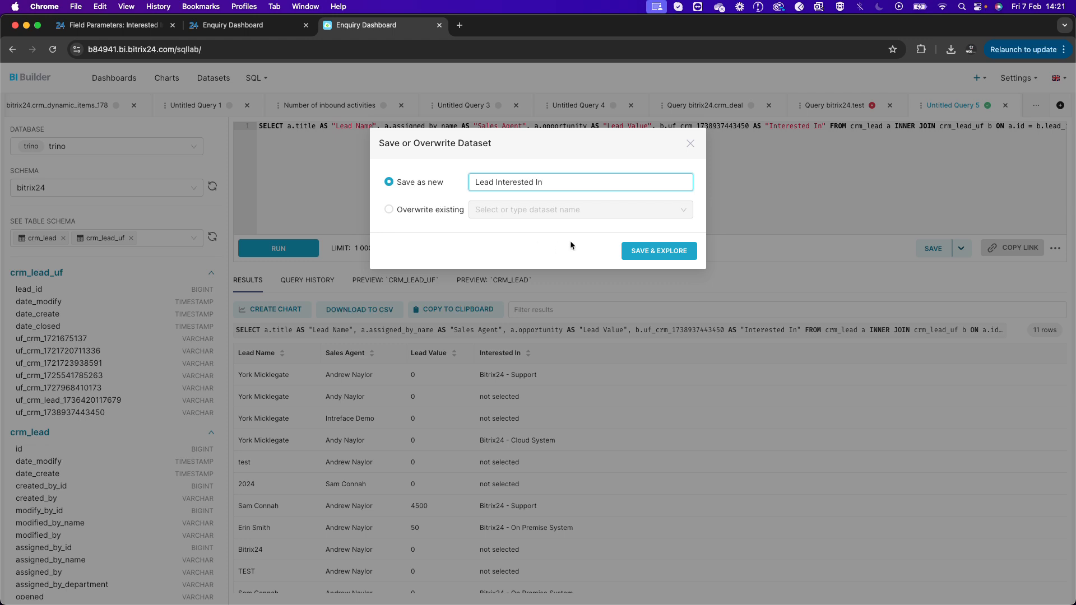
{"action": "left_click", "coordinate": [657, 251]}
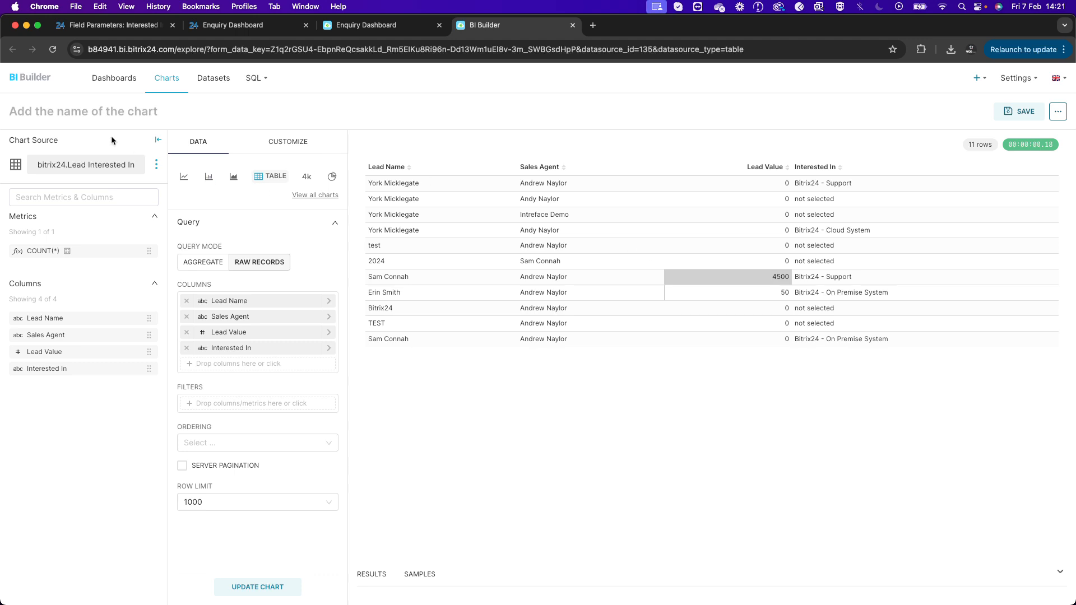
Change the chart type to Bar Chart and name the chart "Interest In"
{"action": "left_click", "coordinate": [208, 178]}
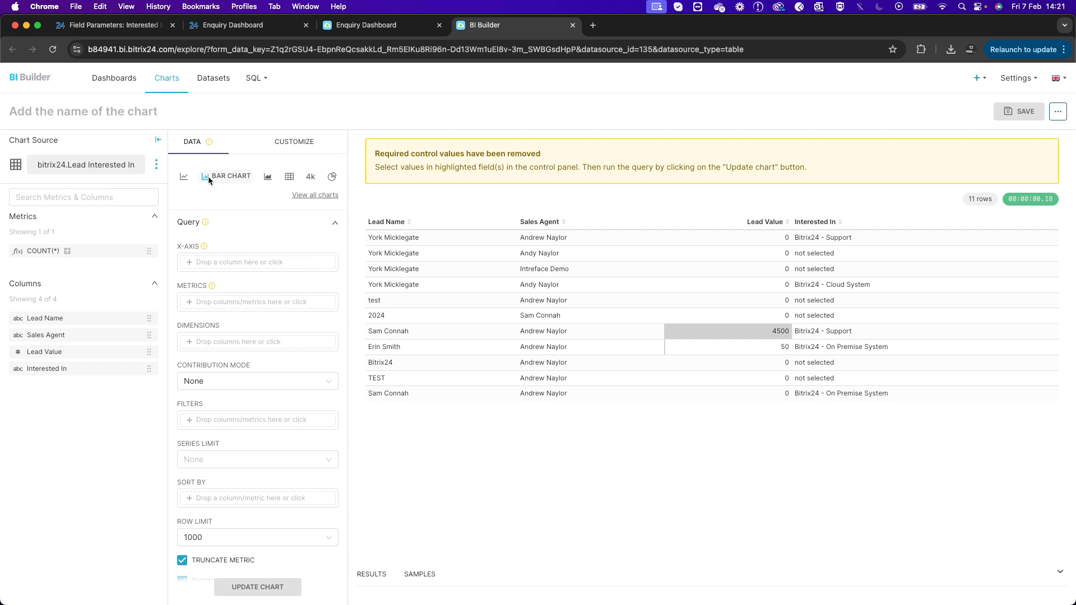
{"action": "left_click", "coordinate": [80, 115]}
{"action": "type", "text": "Interest In"}
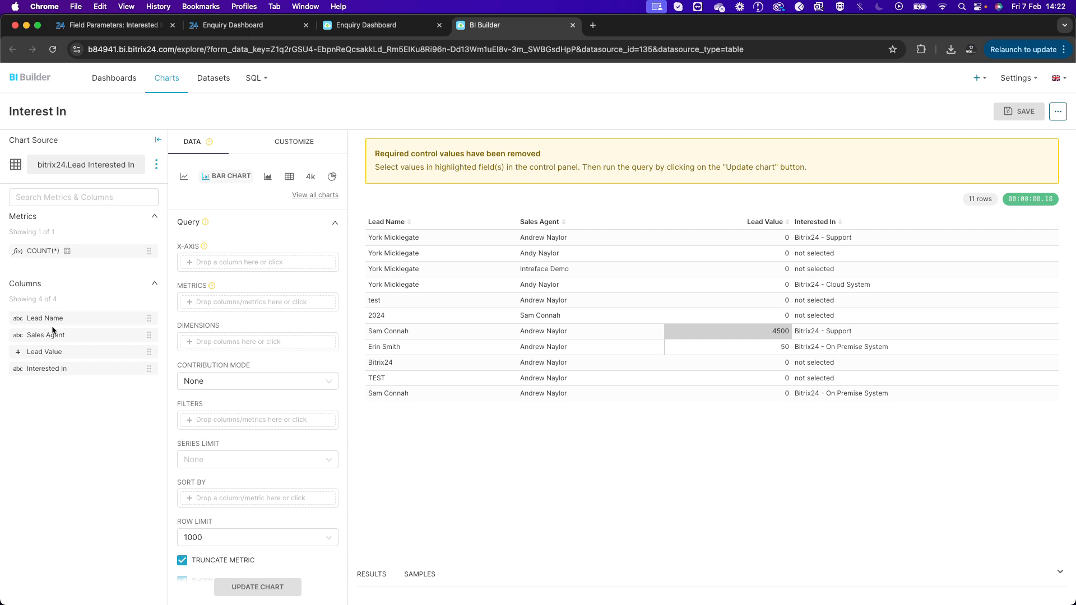
Plot the SUM of Lead Value against Interested In on the x-axis and update the chart
{"action": "left_click_drag", "start_coordinate": [59, 369], "coordinate": [253, 263]}
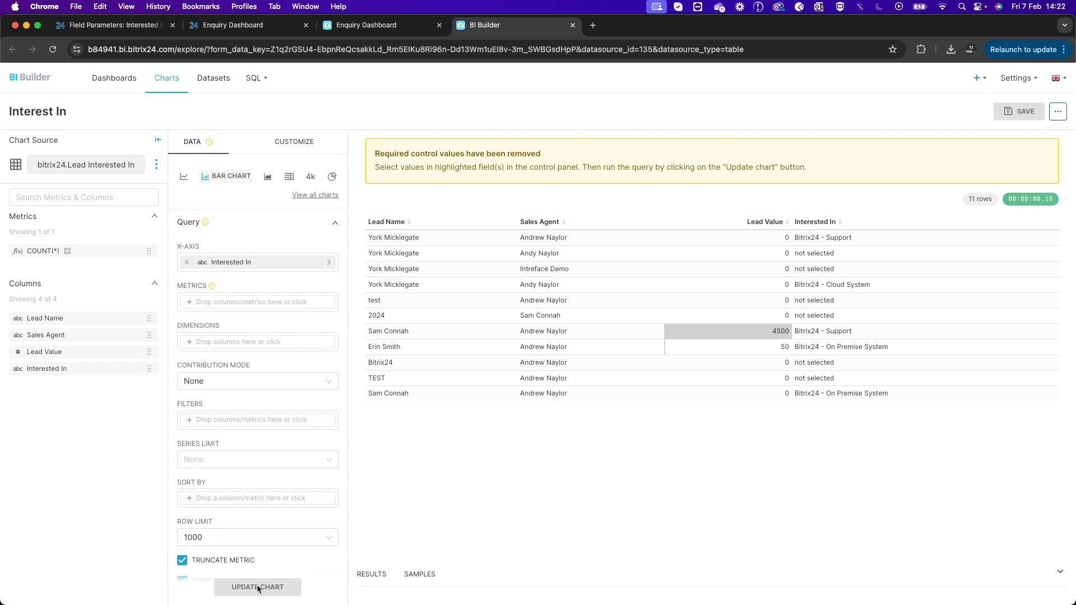
{"action": "left_click_drag", "start_coordinate": [53, 357], "coordinate": [233, 299]}
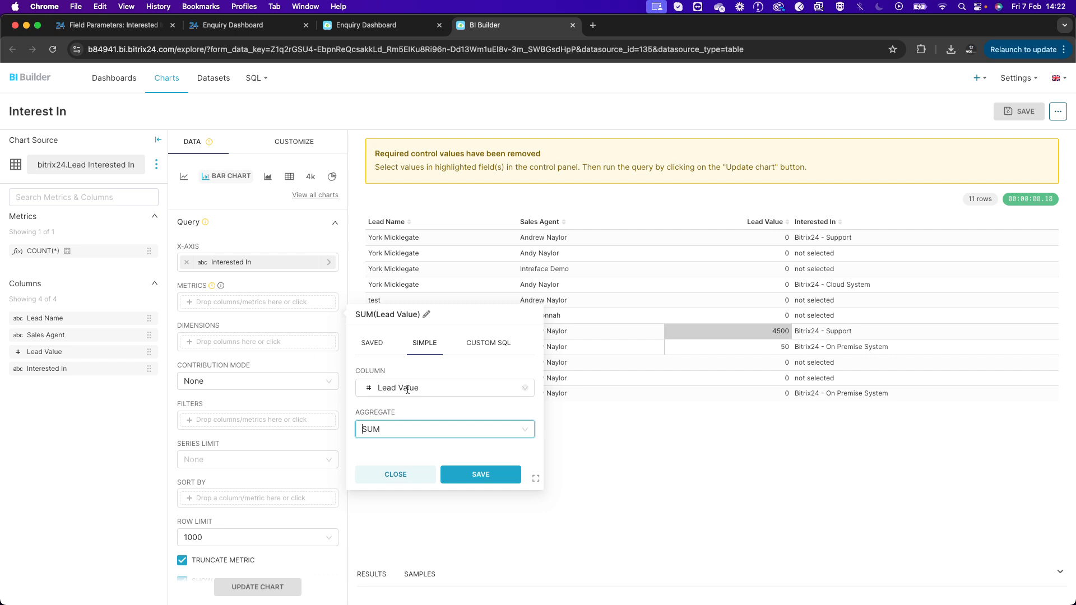
{"action": "left_click", "coordinate": [482, 474]}
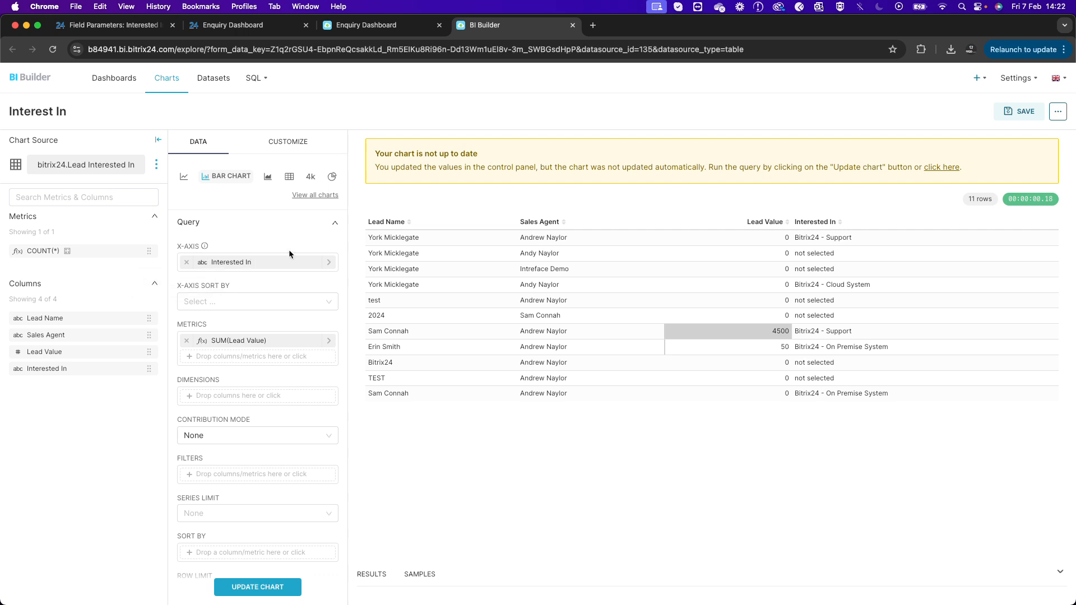
{"action": "left_click", "coordinate": [248, 587]}
{"action": "mouse_move", "coordinate": [569, 406]}
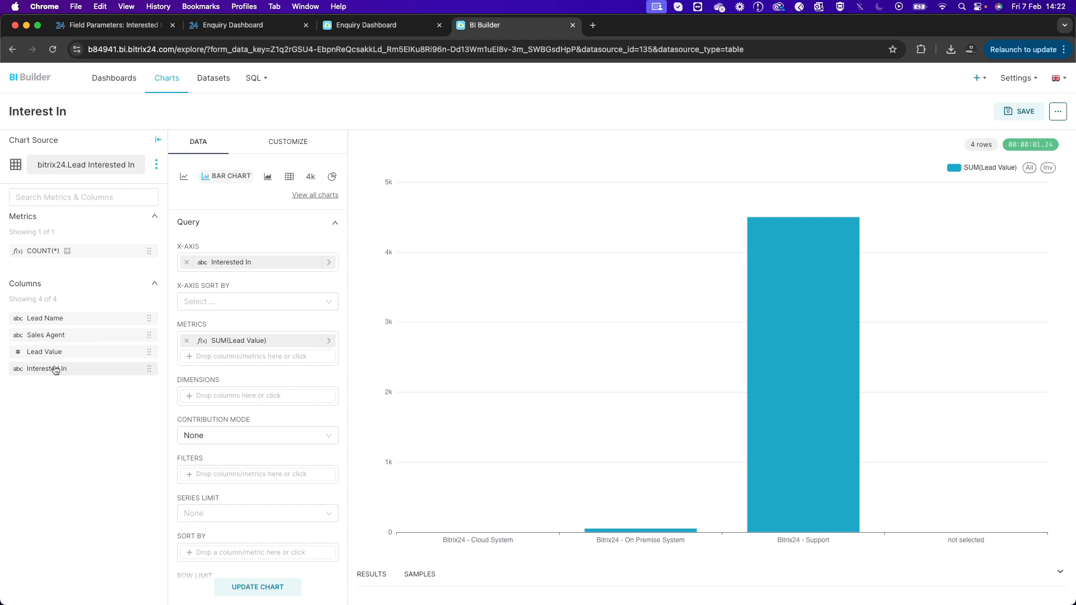
In the chart's customization options, set the y-axis format to ",d (12345.432 => 12,345)"
{"action": "left_click", "coordinate": [283, 143]}
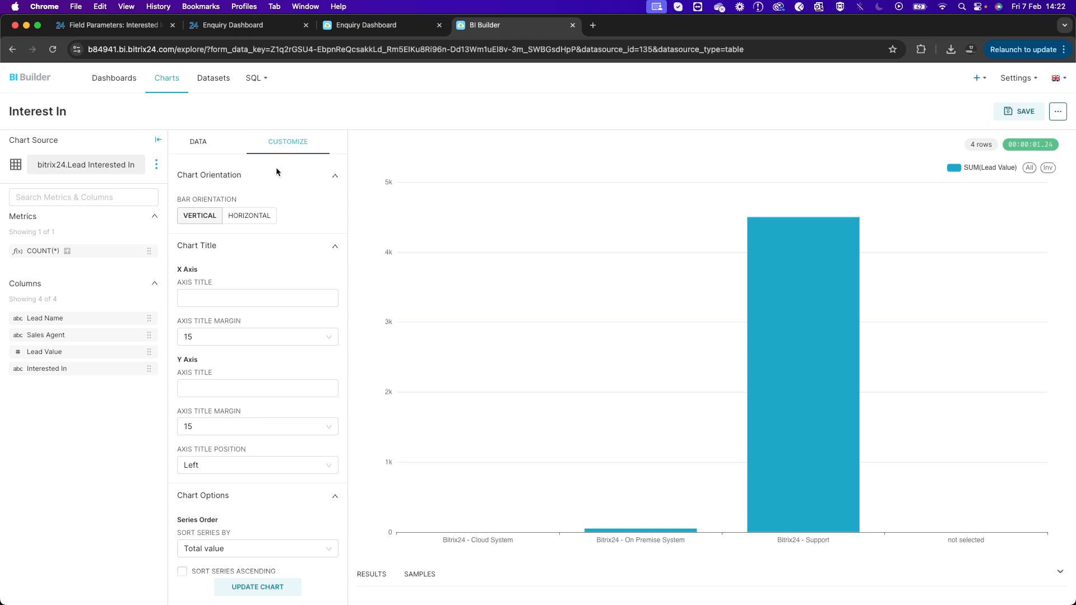
{"action": "left_click", "coordinate": [258, 292]}
{"action": "left_click", "coordinate": [258, 336]}
{"action": "scroll", "coordinate": [258, 333], "scroll_direction": "down", "scroll_amount": 3}
{"action": "scroll", "coordinate": [258, 332], "scroll_direction": "down", "scroll_amount": 3}
{"action": "scroll", "coordinate": [260, 335], "scroll_direction": "down", "scroll_amount": 4}
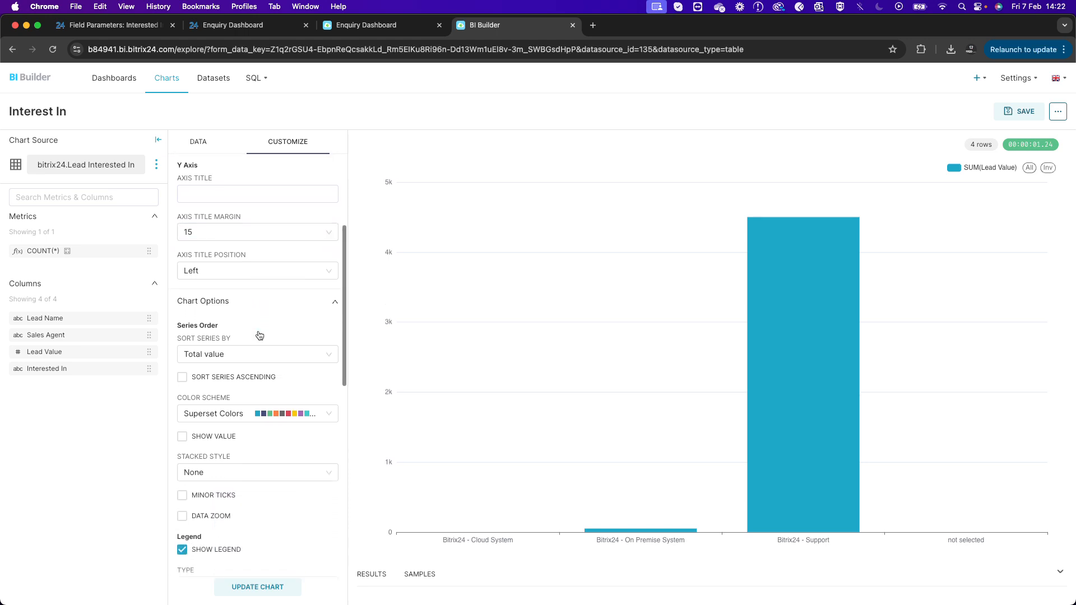
{"action": "scroll", "coordinate": [258, 333], "scroll_direction": "down", "scroll_amount": 8}
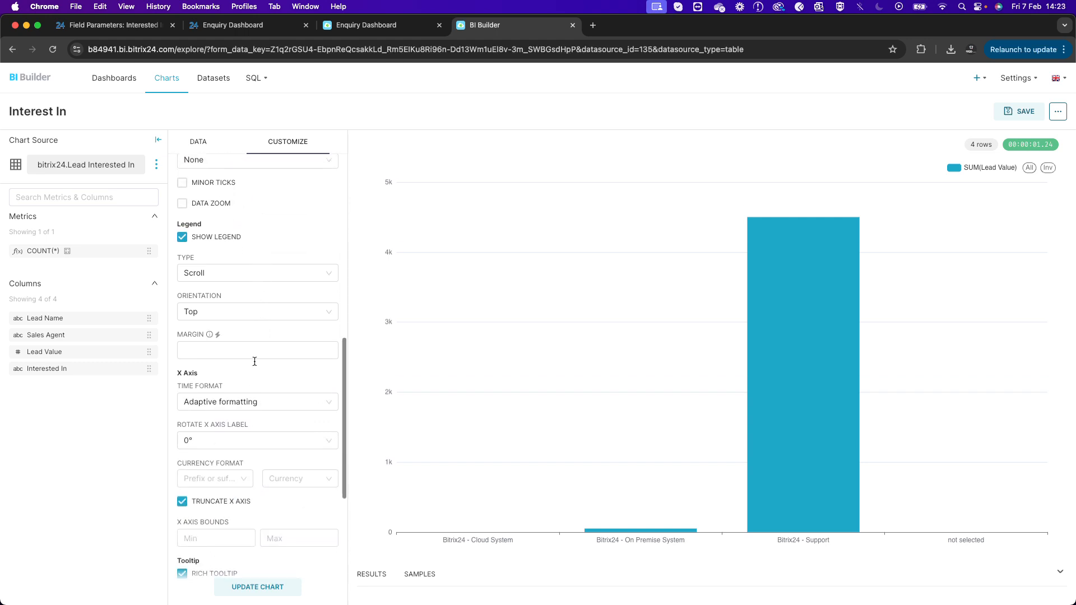
{"action": "left_click", "coordinate": [230, 402]}
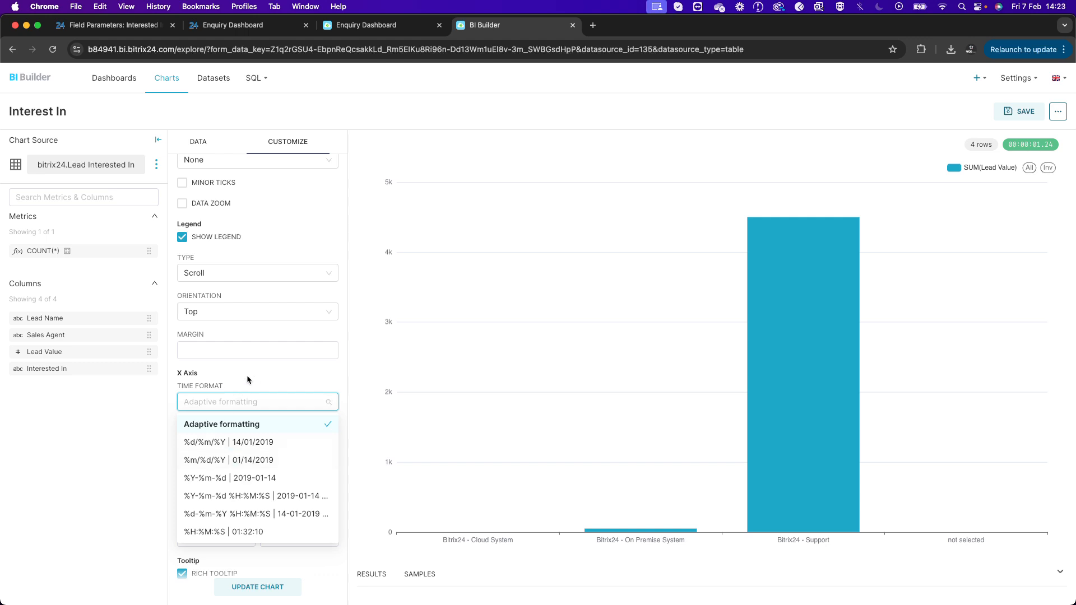
{"action": "left_click", "coordinate": [257, 417]}
{"action": "scroll", "coordinate": [257, 416], "scroll_direction": "down", "scroll_amount": 2}
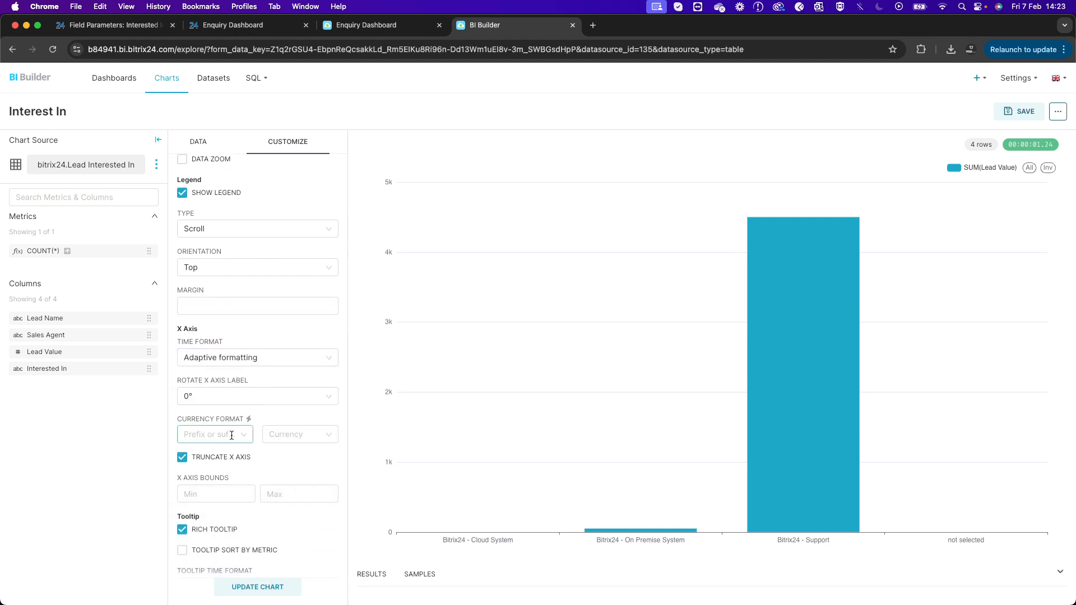
{"action": "scroll", "coordinate": [231, 435], "scroll_direction": "down", "scroll_amount": 7}
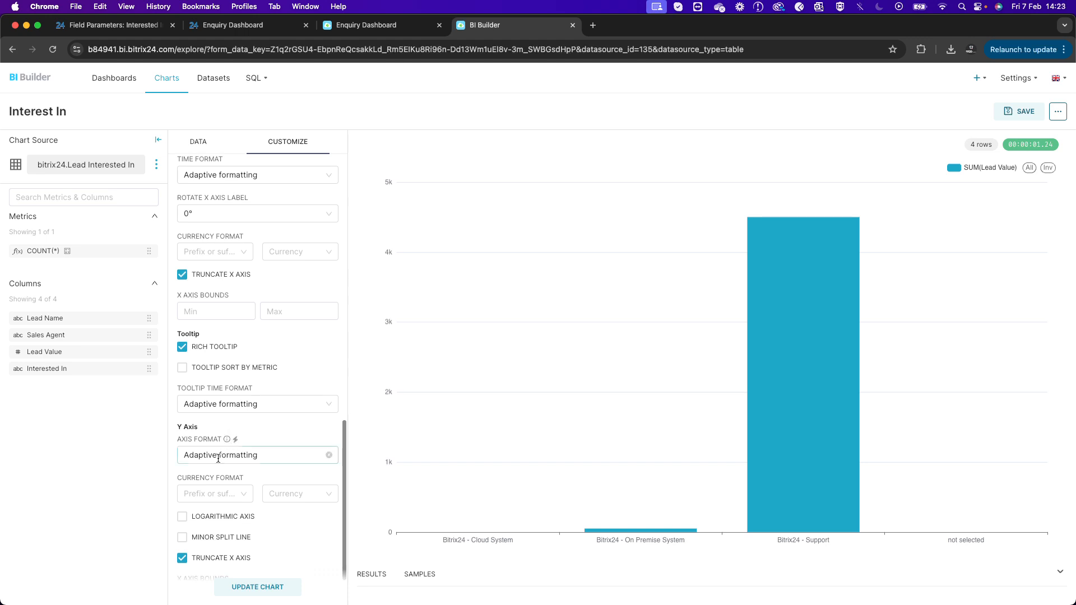
{"action": "left_click", "coordinate": [224, 456]}
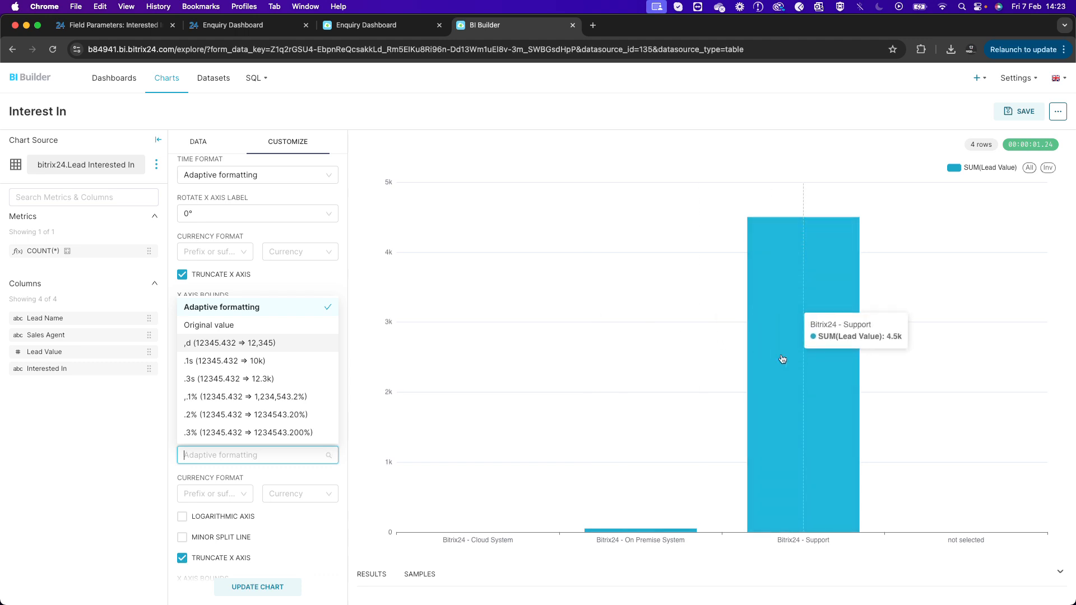
{"action": "left_click", "coordinate": [218, 343]}
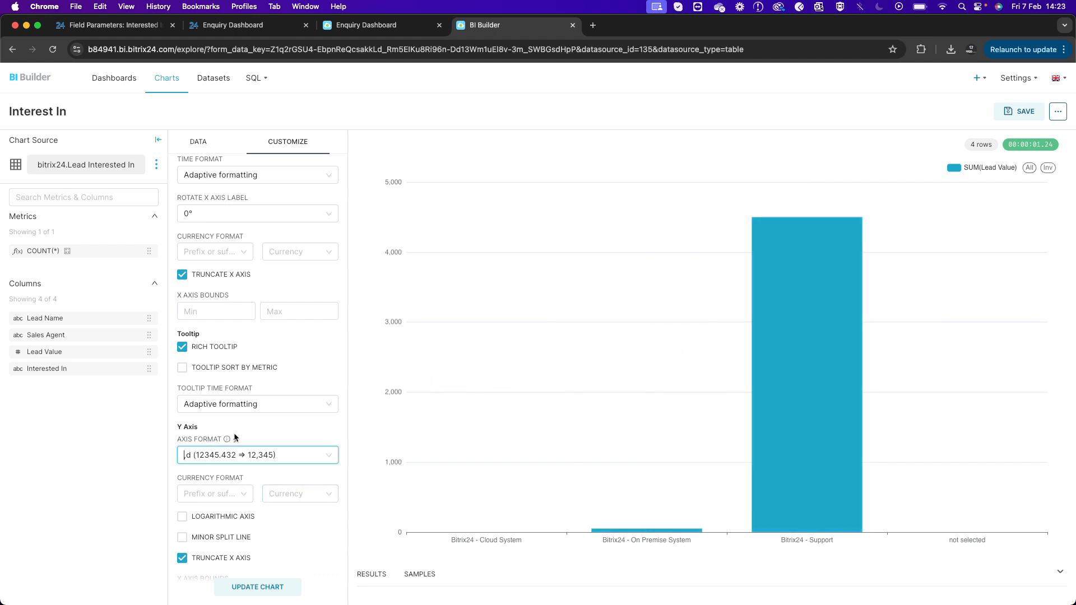
Set the y-axis currency format to $ (USD) as a prefix and return to the chart's data settings
{"action": "scroll", "coordinate": [224, 448], "scroll_direction": "up", "scroll_amount": 10}
{"action": "scroll", "coordinate": [234, 433], "scroll_direction": "down", "scroll_amount": 7}
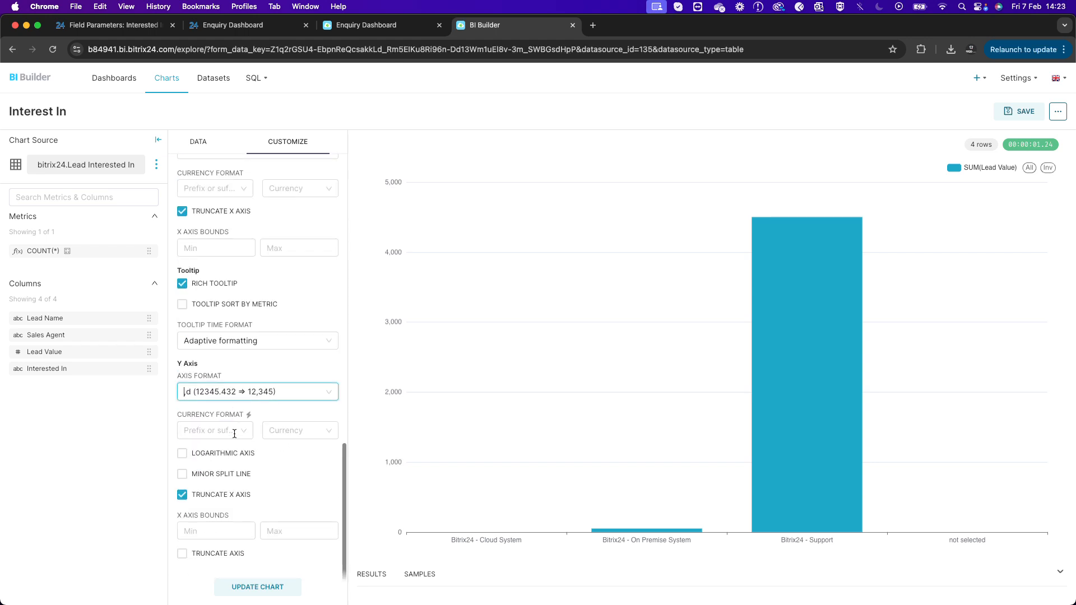
{"action": "left_click", "coordinate": [283, 431]}
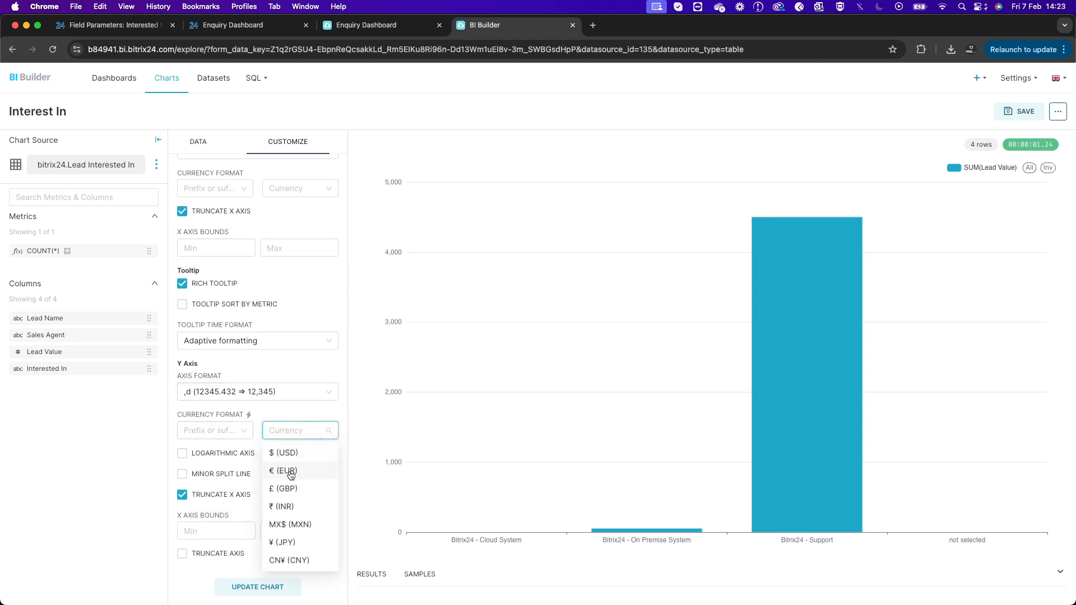
{"action": "left_click", "coordinate": [290, 453]}
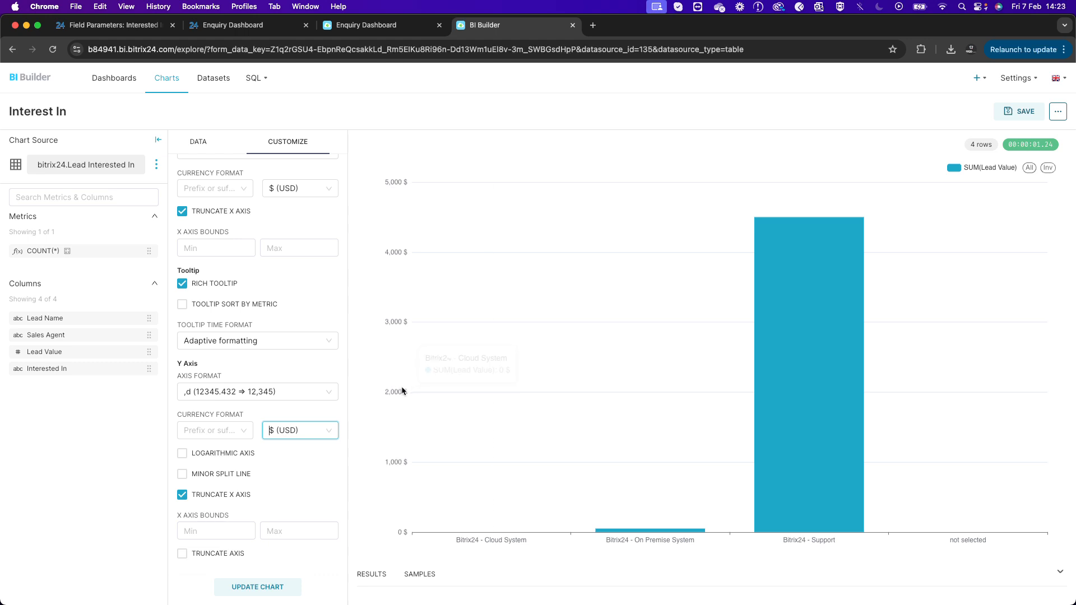
{"action": "left_click", "coordinate": [210, 431]}
{"action": "left_click", "coordinate": [195, 453]}
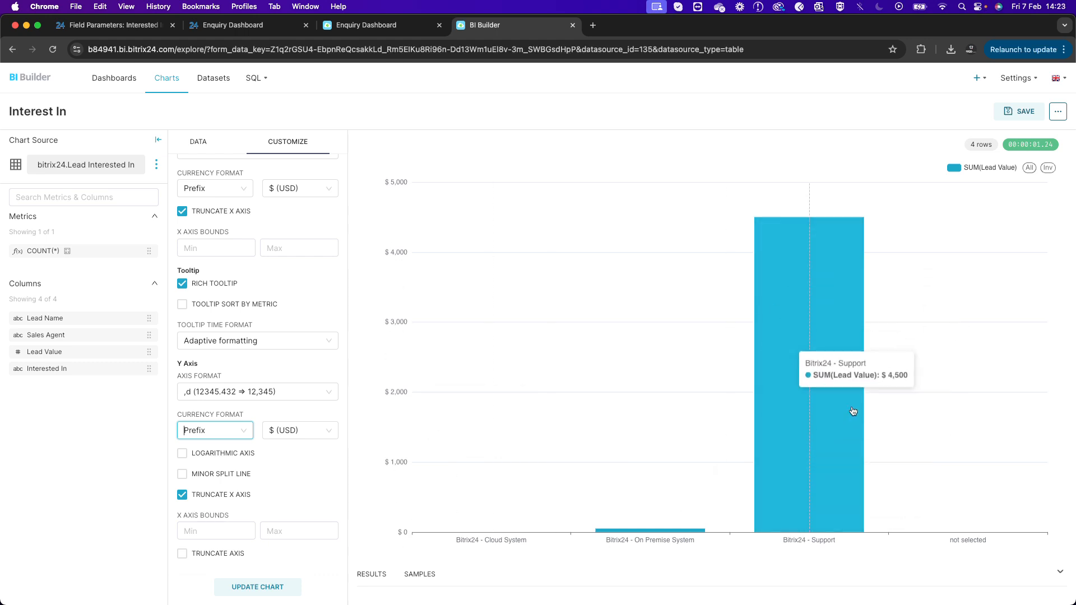
{"action": "scroll", "coordinate": [248, 427], "scroll_direction": "up", "scroll_amount": 10}
{"action": "scroll", "coordinate": [248, 427], "scroll_direction": "up", "scroll_amount": 6}
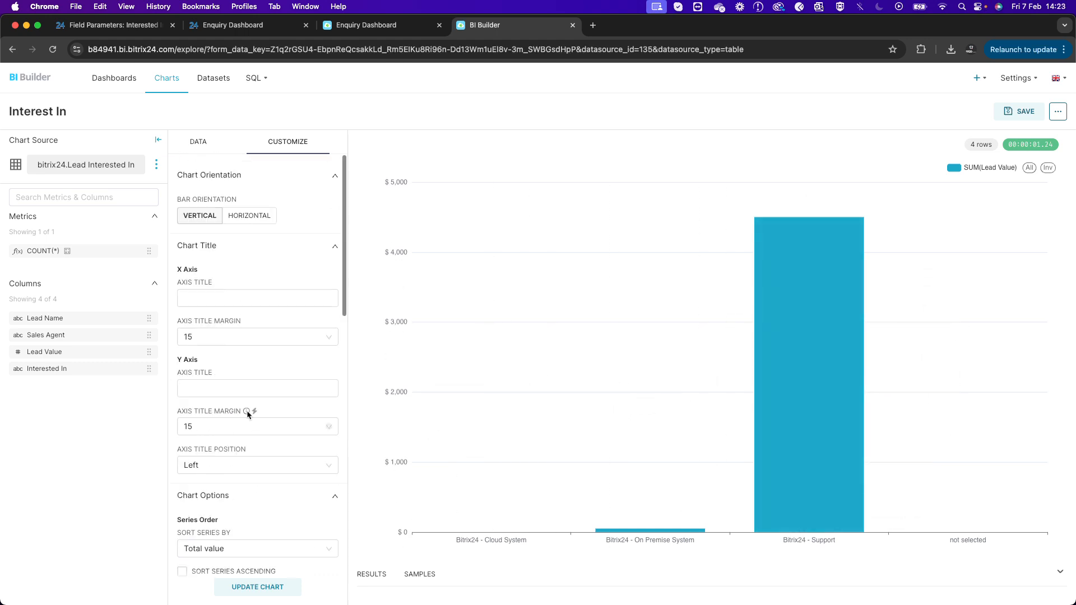
{"action": "left_click", "coordinate": [199, 144]}
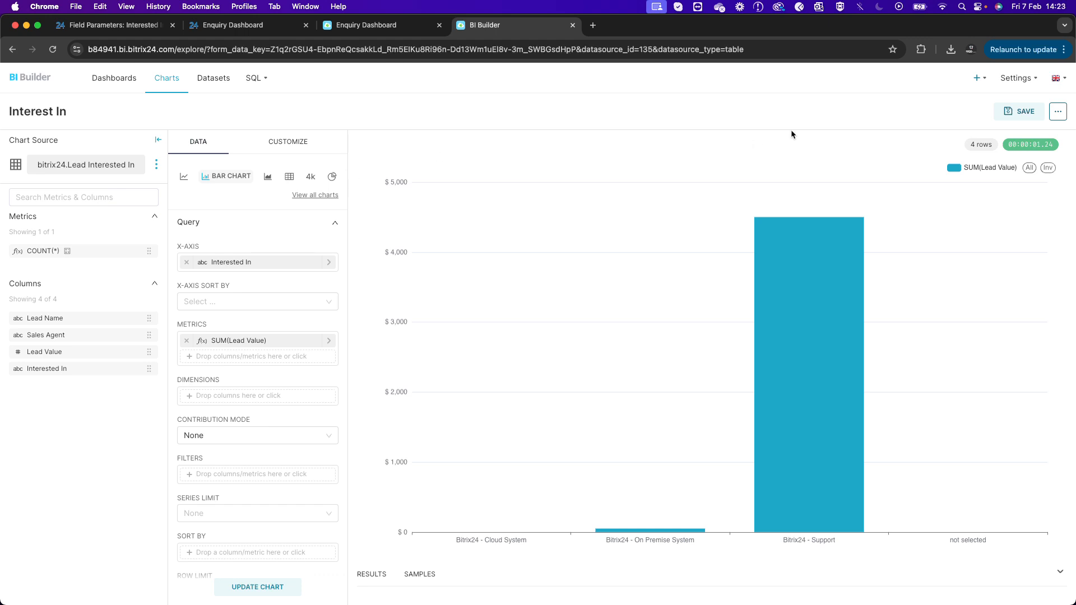
Save the chart as "Interesedt In", add it to the Enquiry Dashboard and go to that dashboard
{"action": "left_click", "coordinate": [1025, 111]}
{"action": "left_click", "coordinate": [431, 227]}
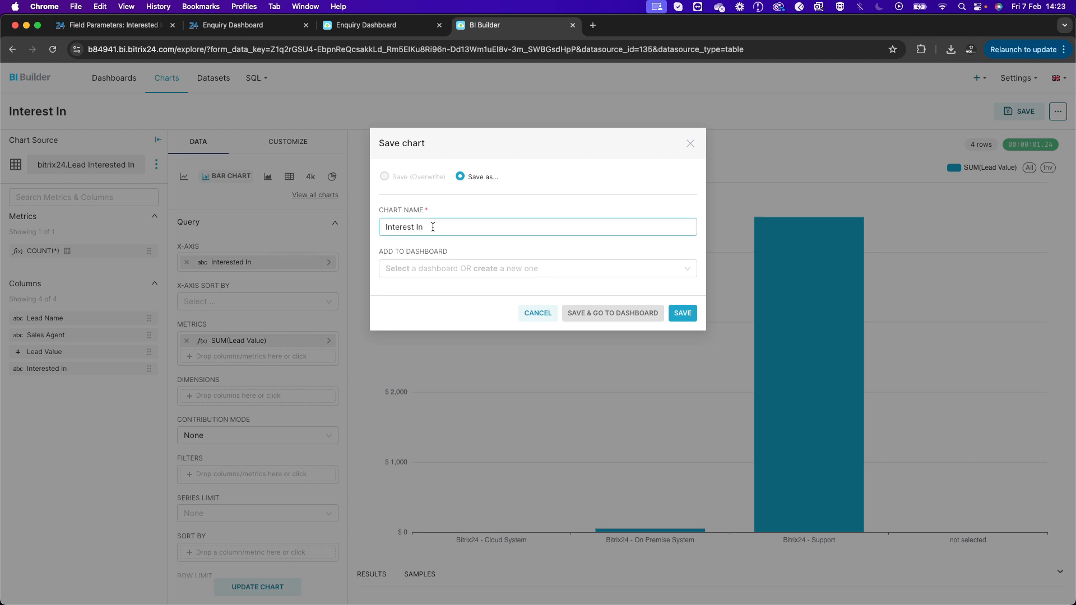
{"action": "left_click", "coordinate": [416, 227]}
{"action": "type", "text": "ed"}
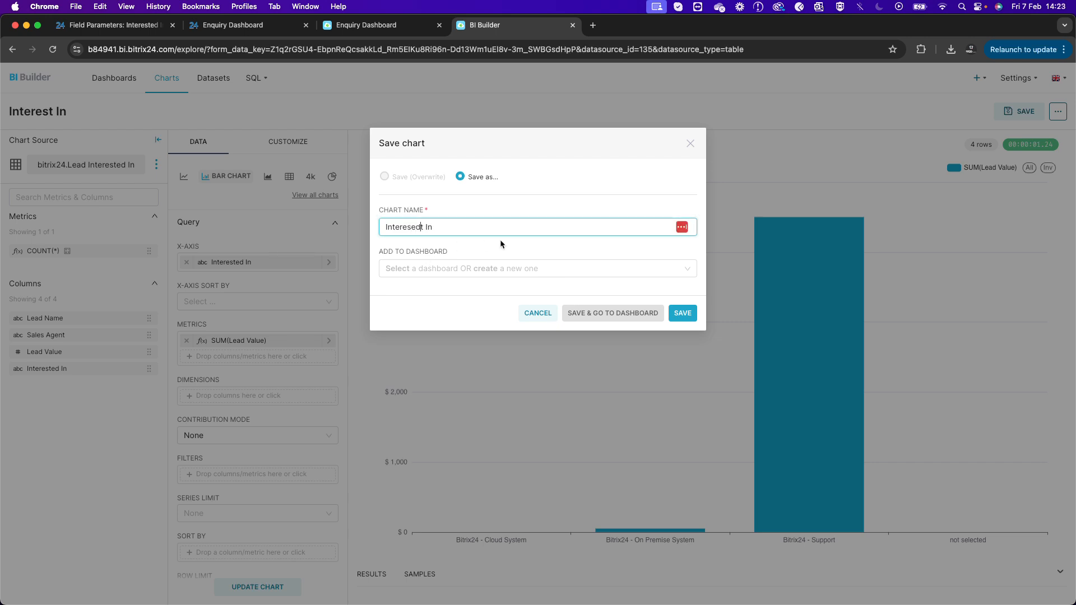
{"action": "left_click", "coordinate": [535, 269]}
{"action": "type", "text": "enqu"}
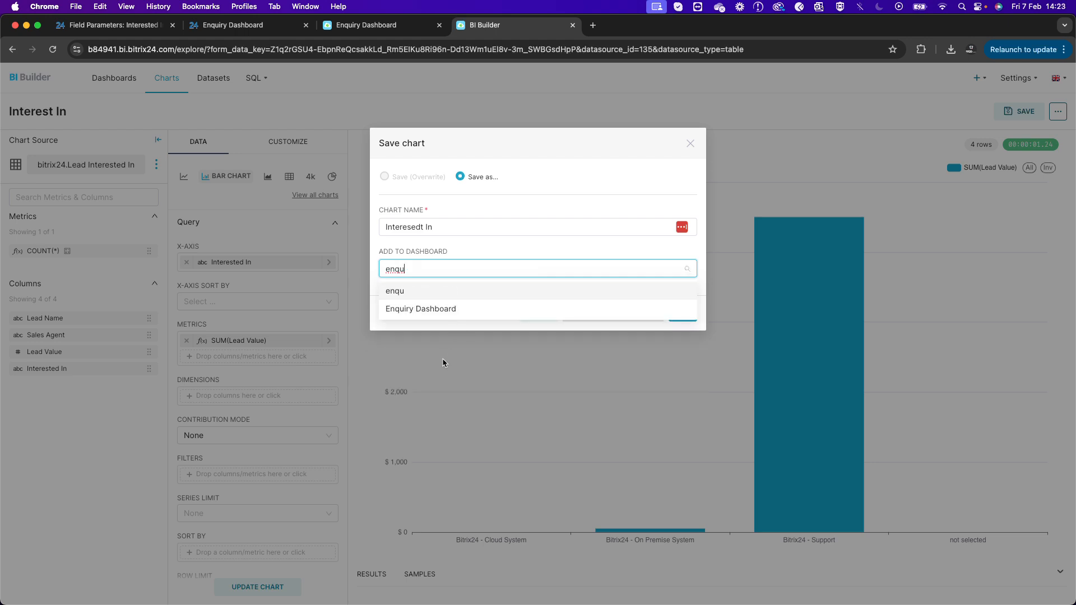
{"action": "left_click", "coordinate": [420, 310]}
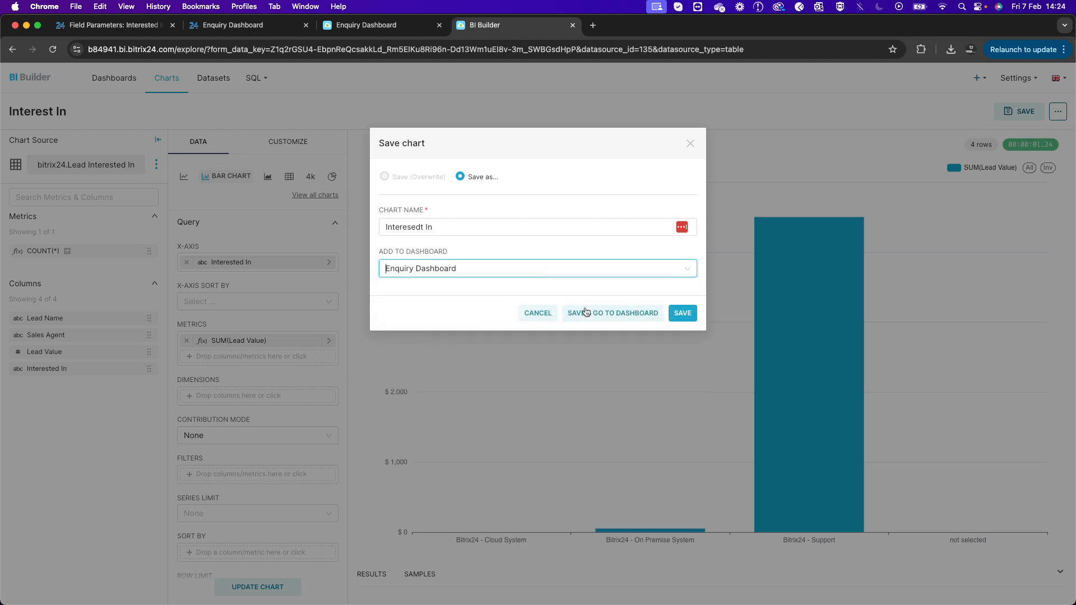
{"action": "left_click", "coordinate": [635, 312]}
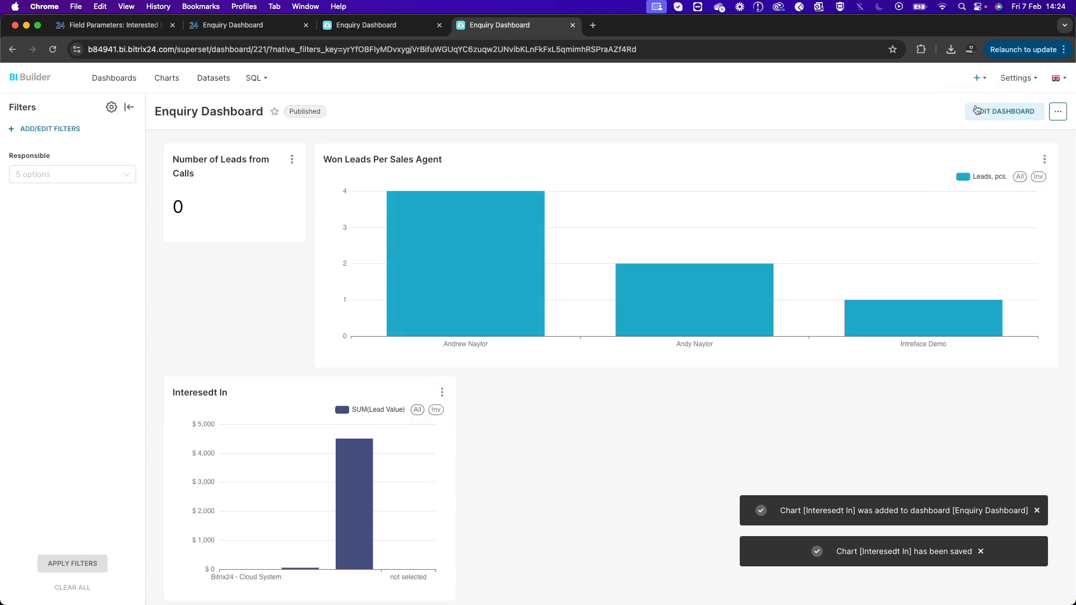
Edit the dashboard to widen the "Interesedt In" chart to the full width of its row, and save the dashboard
{"action": "left_click", "coordinate": [1004, 111]}
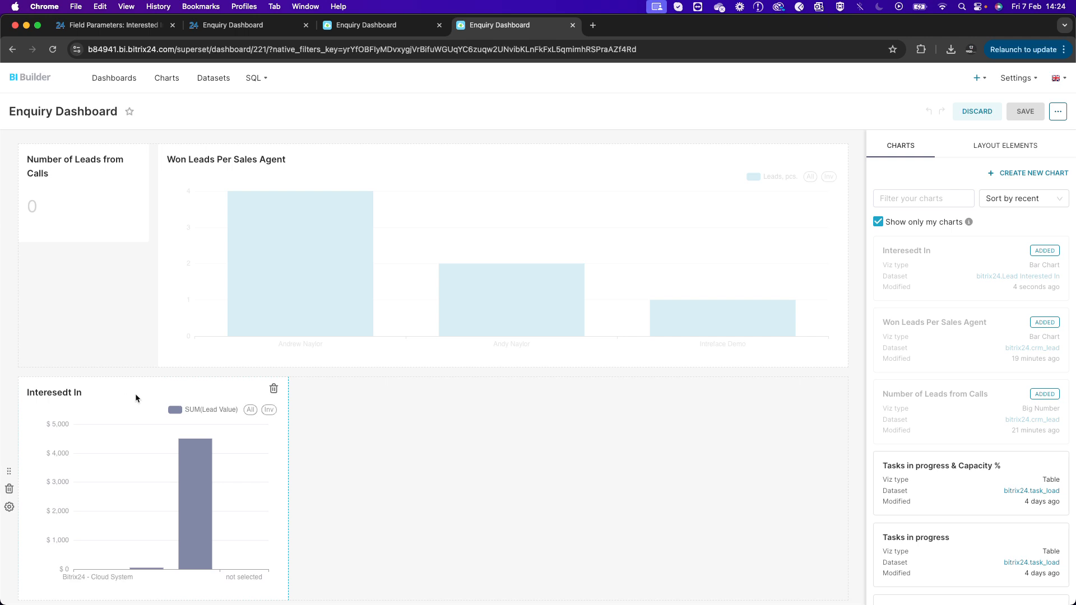
{"action": "left_click_drag", "start_coordinate": [287, 440], "coordinate": [707, 423]}
{"action": "left_click_drag", "start_coordinate": [156, 392], "coordinate": [295, 400]}
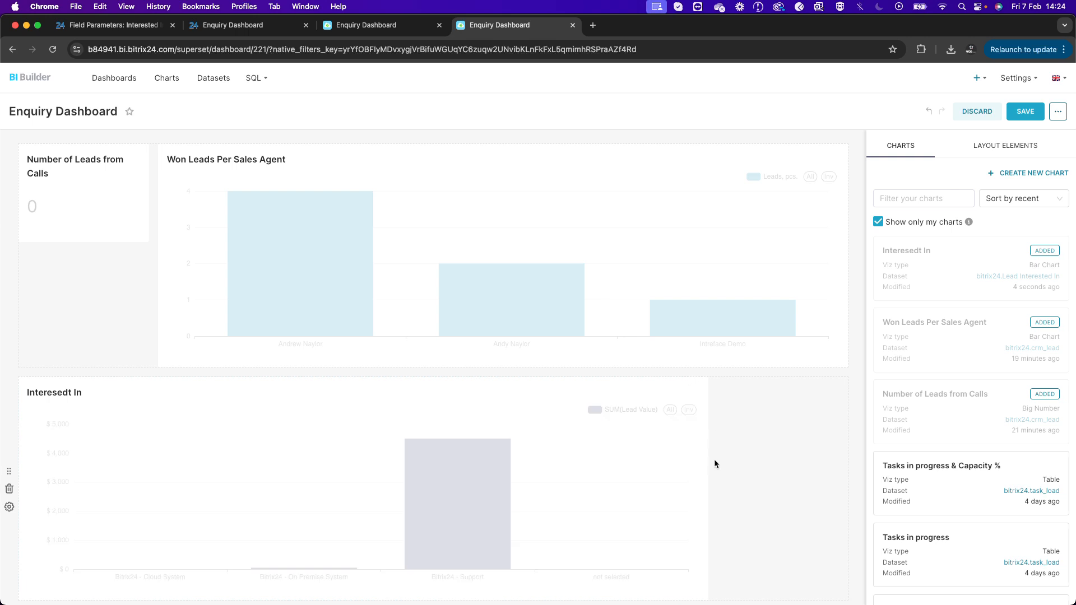
{"action": "left_click_drag", "start_coordinate": [707, 459], "coordinate": [603, 457]}
{"action": "left_click_drag", "start_coordinate": [629, 458], "coordinate": [637, 458]}
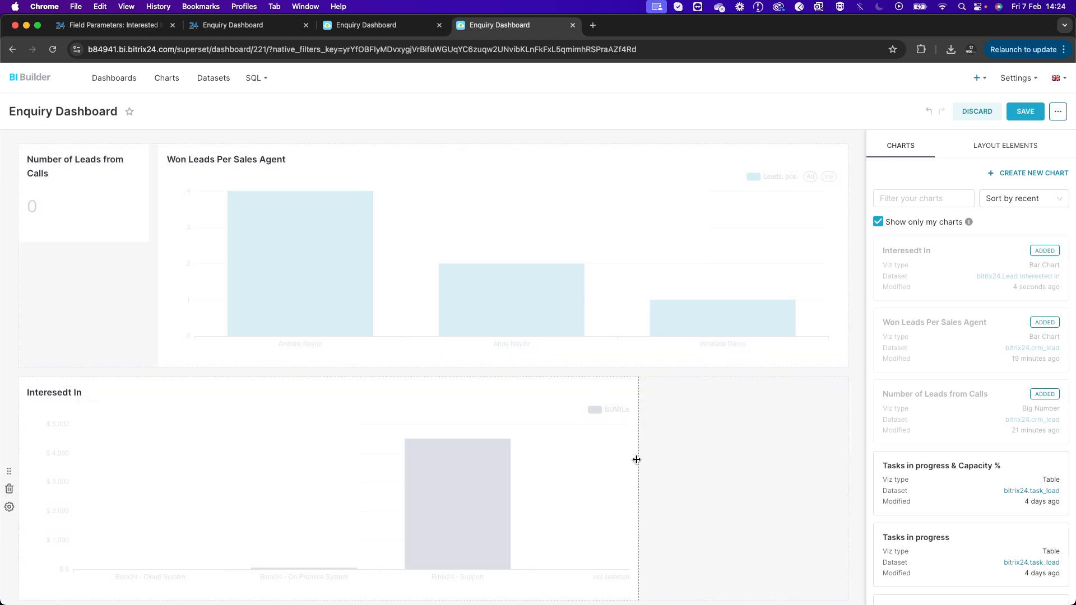
{"action": "left_click_drag", "start_coordinate": [328, 329], "coordinate": [359, 367]}
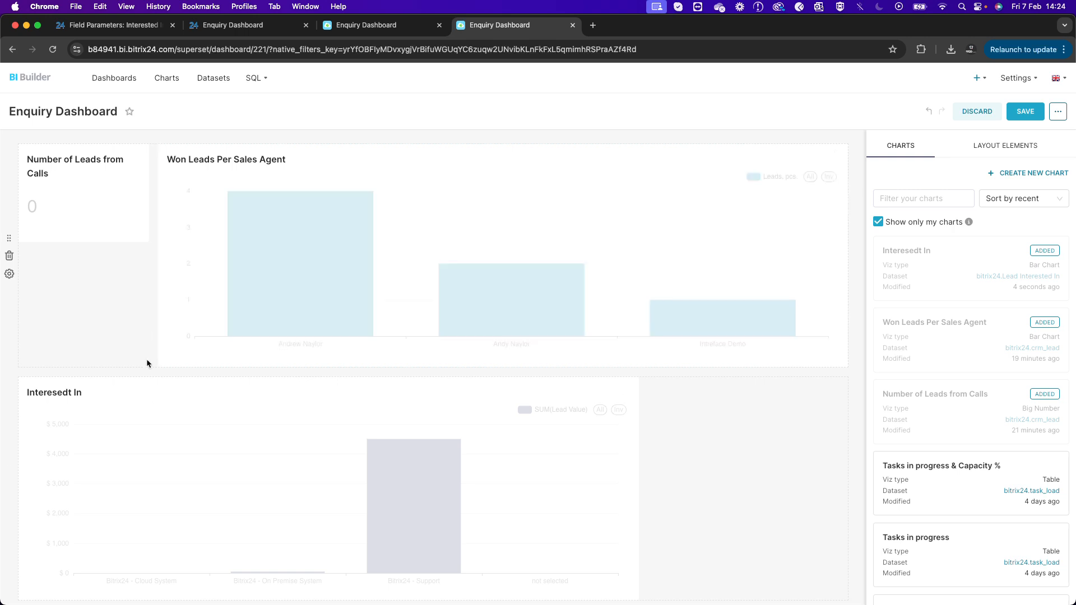
{"action": "left_click_drag", "start_coordinate": [150, 394], "coordinate": [152, 329]}
{"action": "scroll", "coordinate": [768, 455], "scroll_direction": "down", "scroll_amount": 1}
{"action": "left_click_drag", "start_coordinate": [634, 513], "coordinate": [851, 486]}
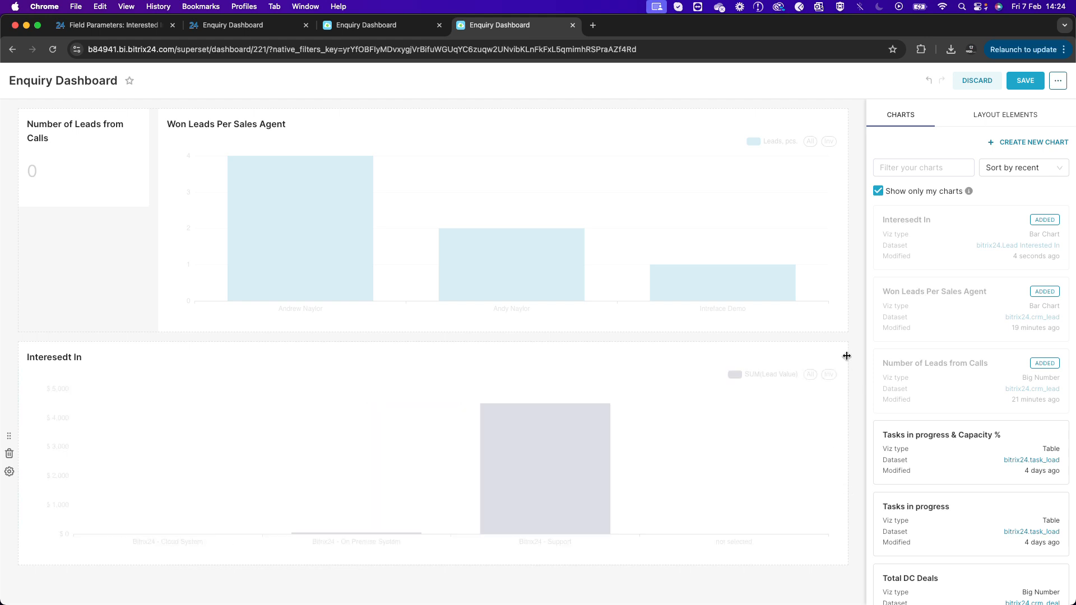
{"action": "left_click", "coordinate": [1025, 81]}
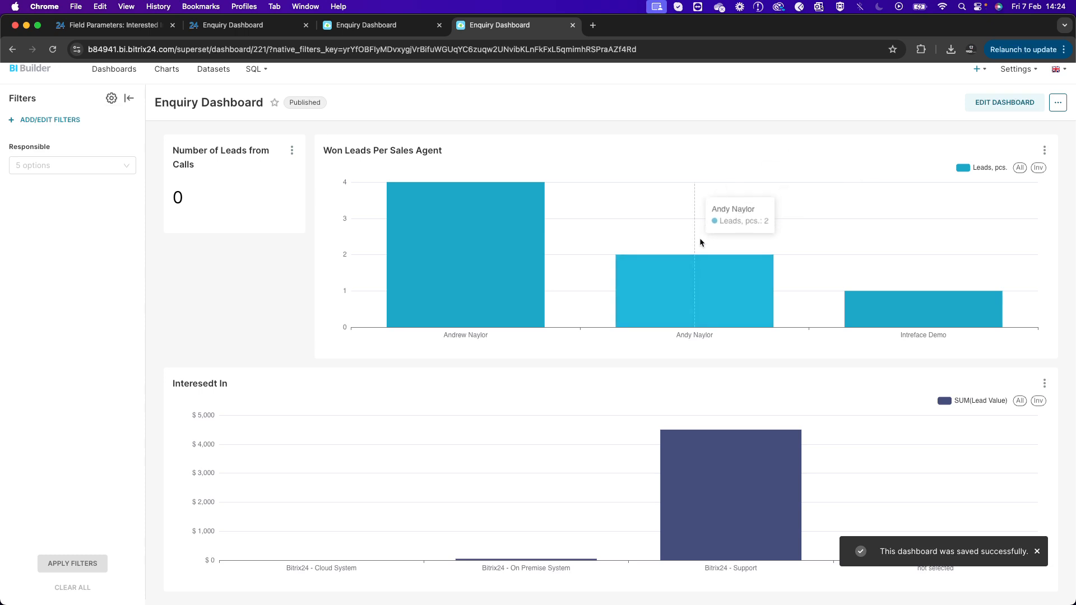
Return to the SQL query editor and review the full query joining crm_lead and crm_lead_uf
{"action": "scroll", "coordinate": [228, 255], "scroll_direction": "up", "scroll_amount": 2}
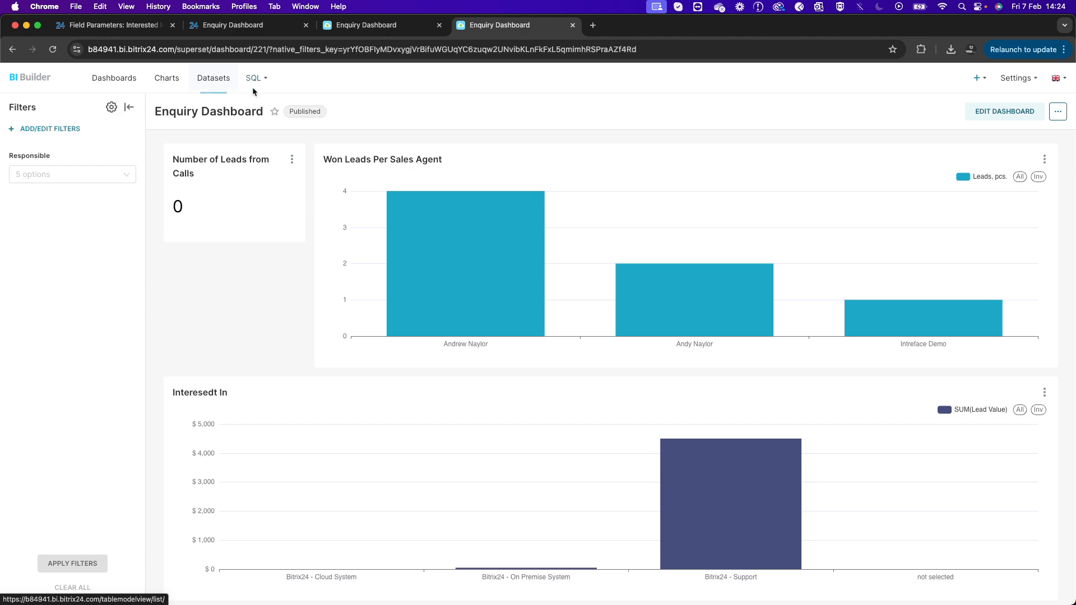
{"action": "left_click", "coordinate": [263, 102]}
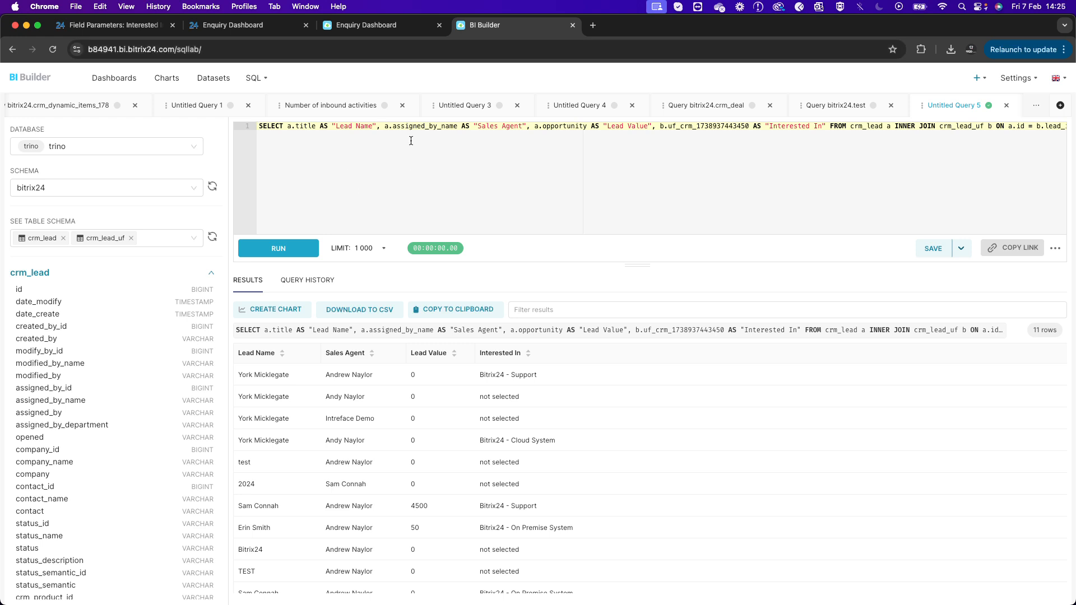
{"action": "left_click", "coordinate": [436, 138]}
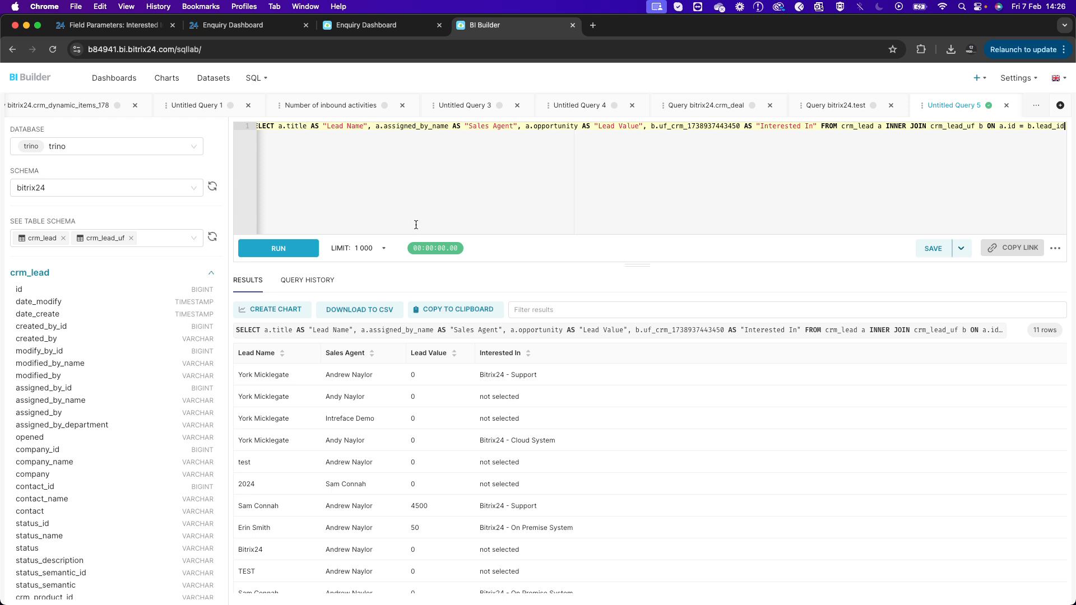
{"action": "scroll", "coordinate": [350, 168], "scroll_direction": "left", "scroll_amount": 1}
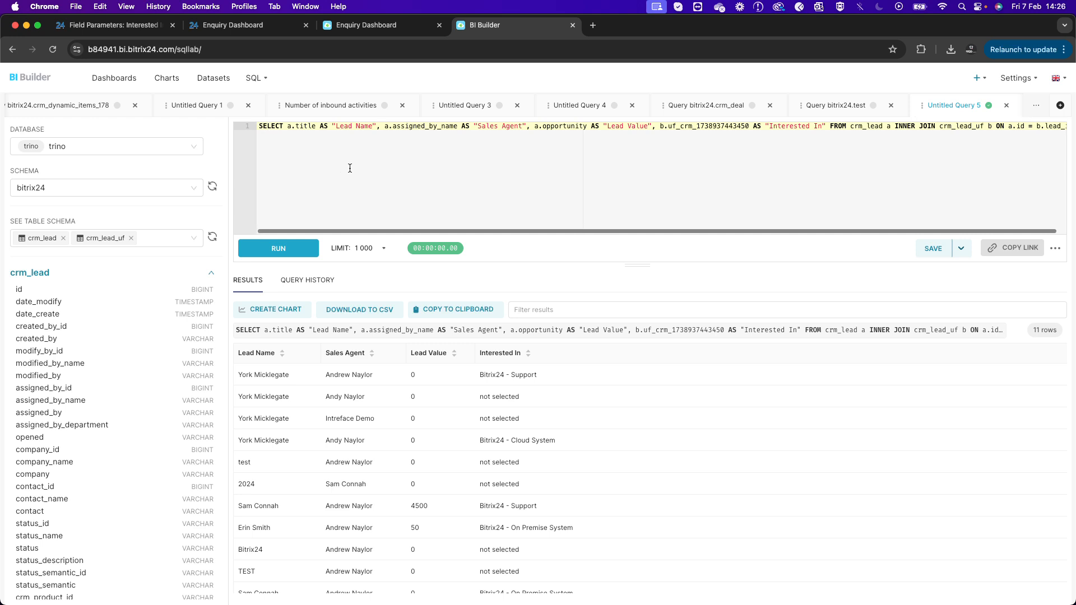